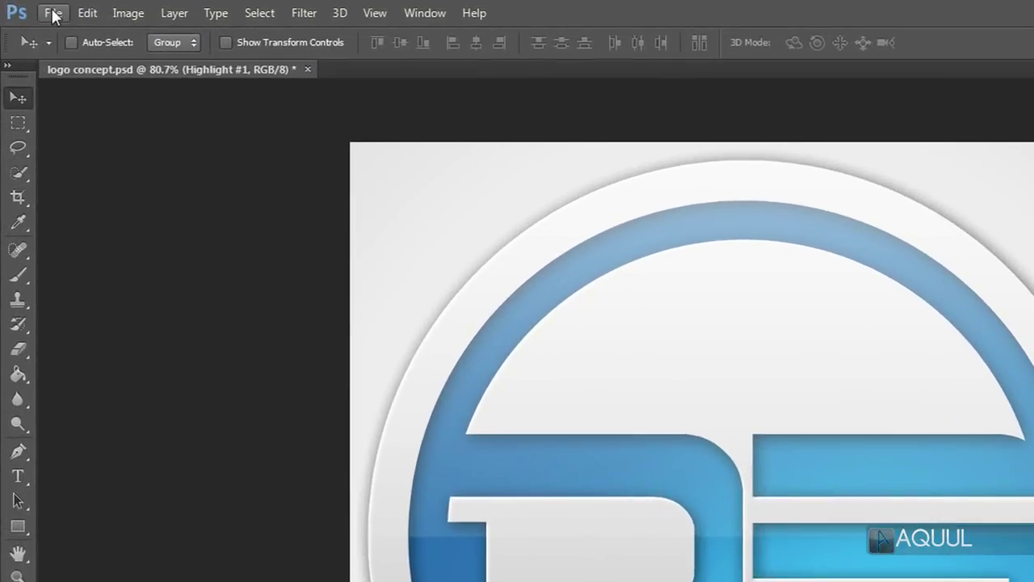
- Create a new document 1024 pixels wide and 1024 pixels high
{"action": "left_click", "coordinate": [29, 7]}
{"action": "left_click", "coordinate": [224, 34]}
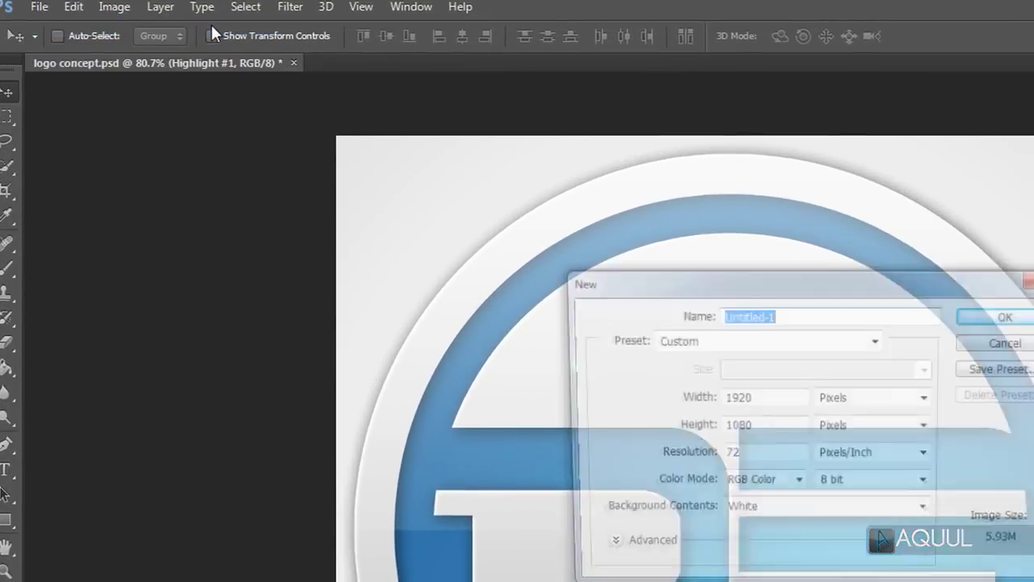
{"action": "left_click", "coordinate": [491, 252]}
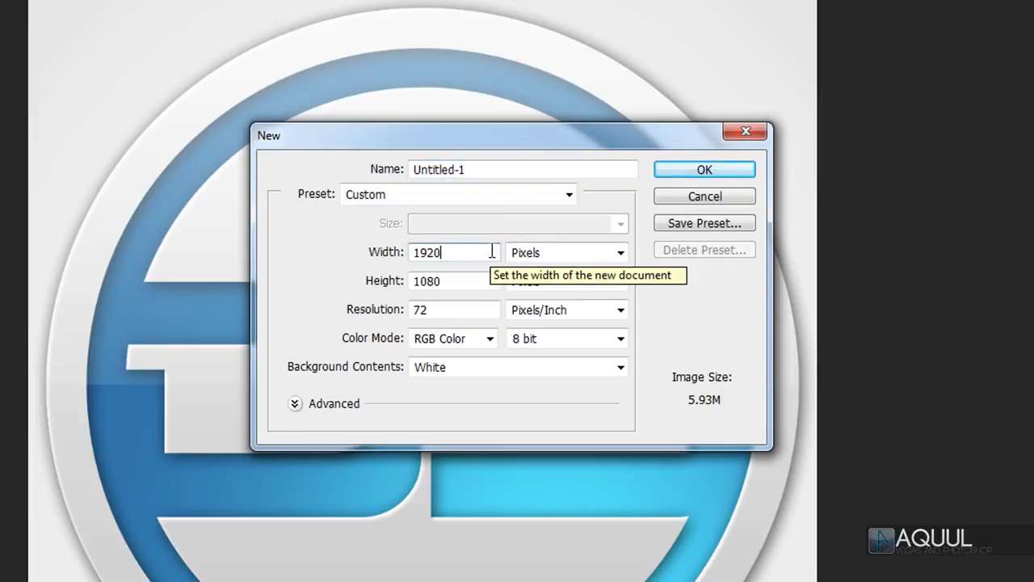
{"action": "double_click", "coordinate": [491, 252]}
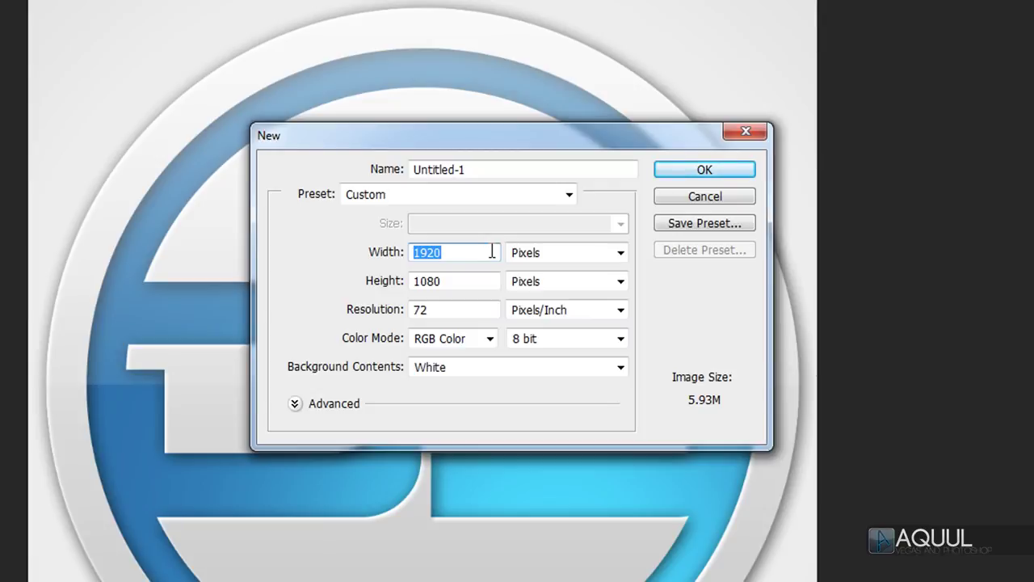
{"action": "type", "text": "1024"}
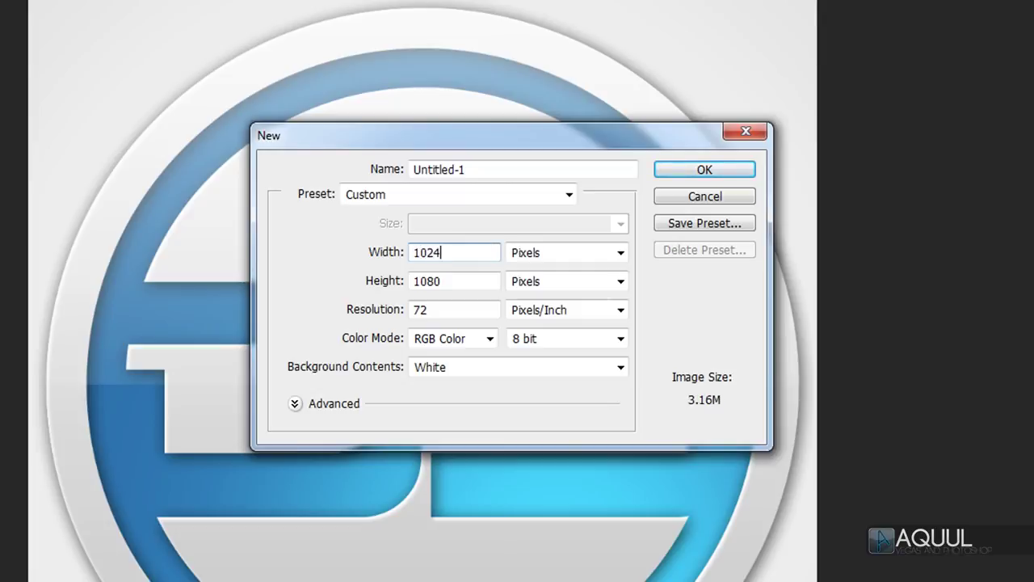
{"action": "key", "text": "Tab"}
{"action": "key", "text": "Tab"}
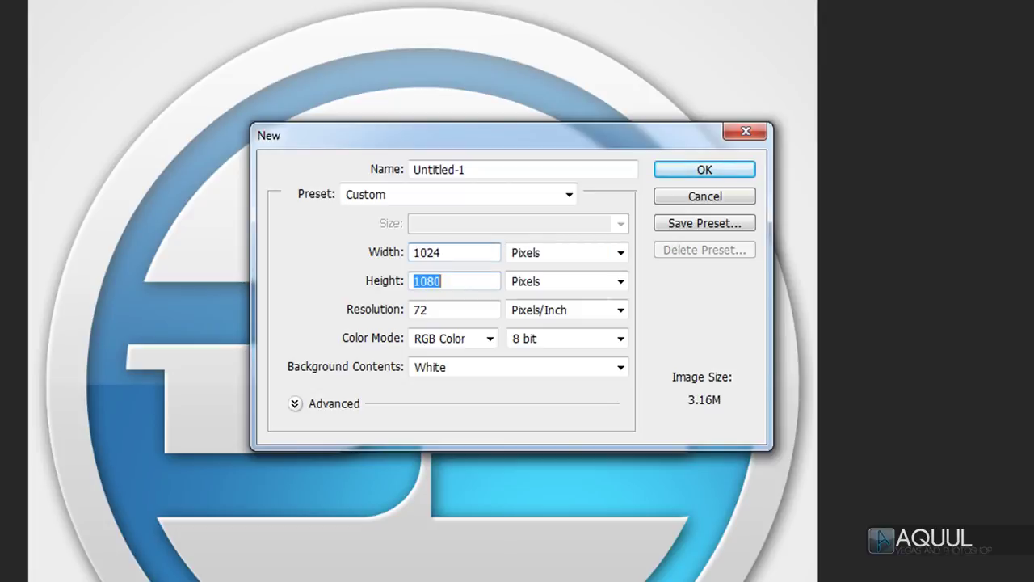
{"action": "type", "text": "1024"}
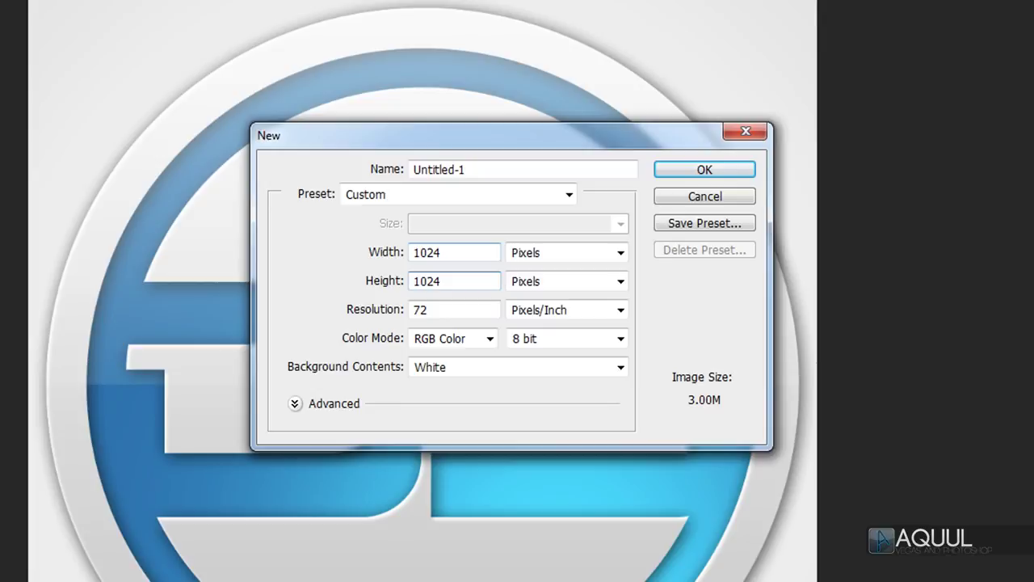
{"action": "left_click", "coordinate": [734, 178]}
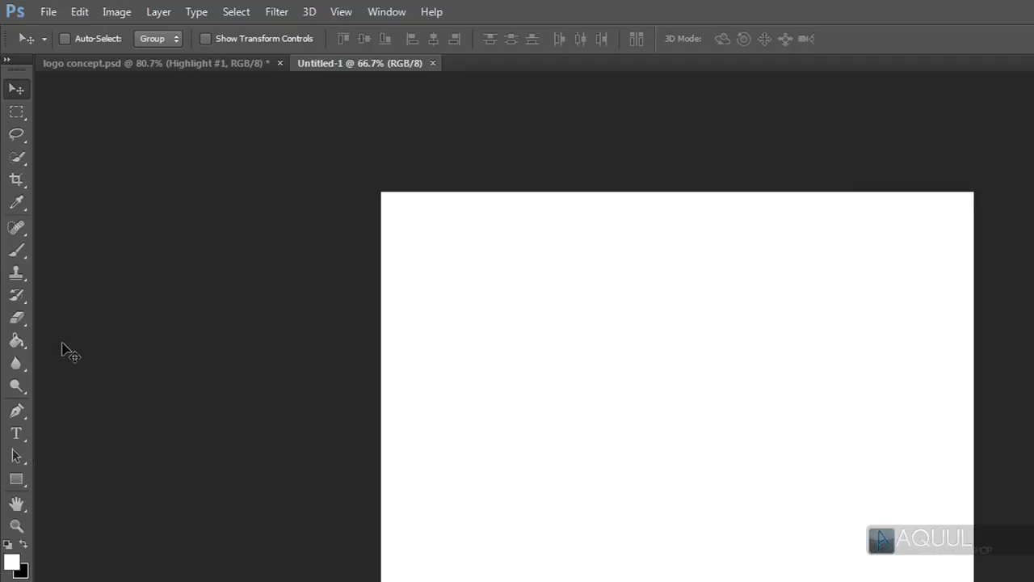
- Edit the Gradient tool's white-to-black gradient, setting its start colour stop to light grey #e7e7e7
{"action": "left_click", "coordinate": [17, 341]}
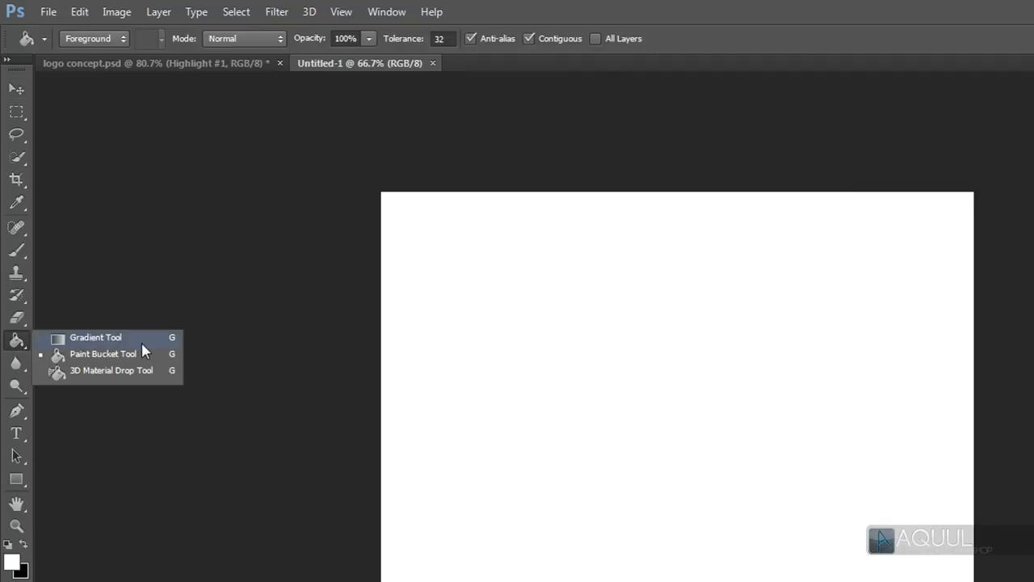
{"action": "left_click", "coordinate": [113, 338]}
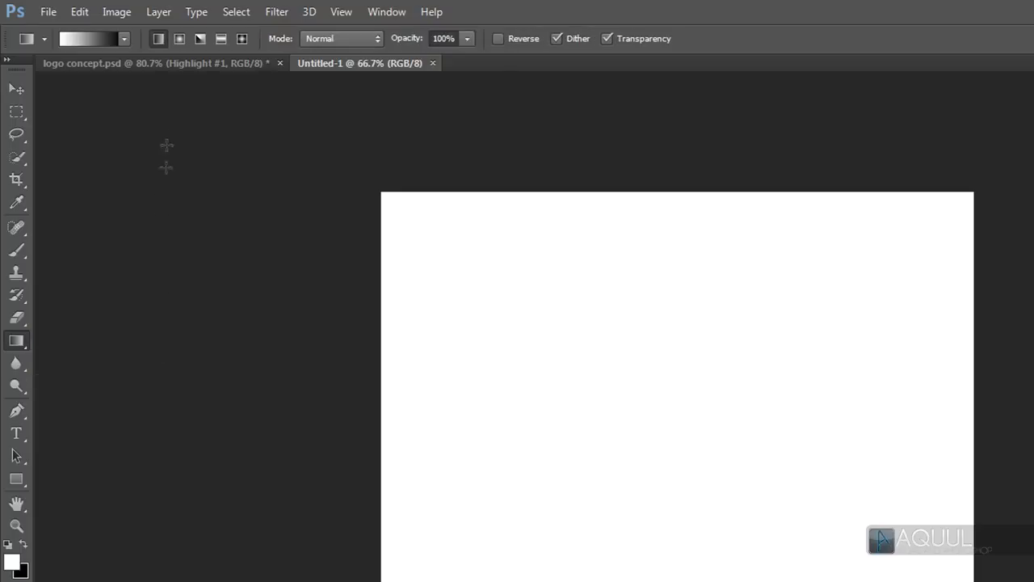
{"action": "left_click", "coordinate": [87, 47]}
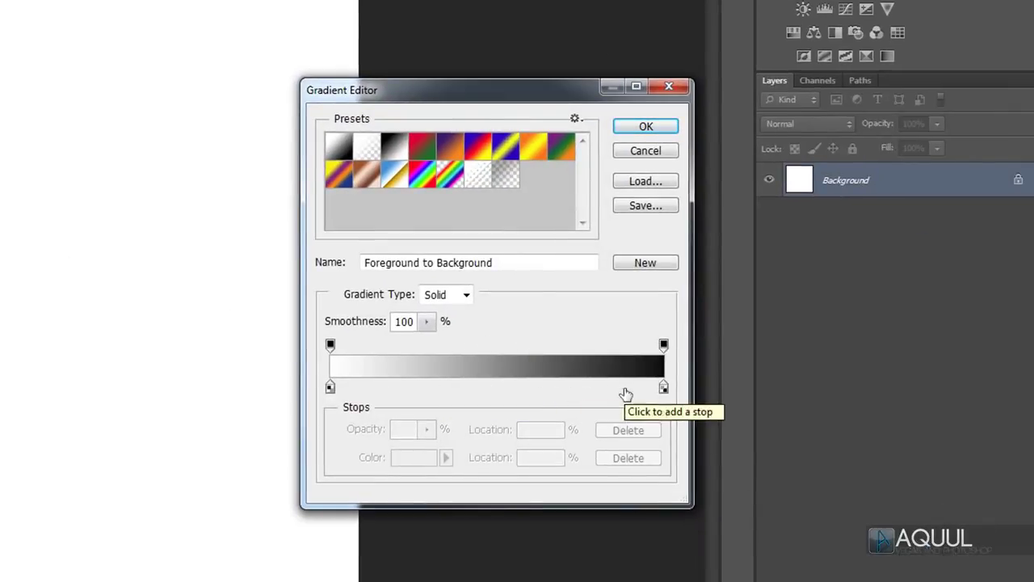
{"action": "double_click", "coordinate": [330, 387]}
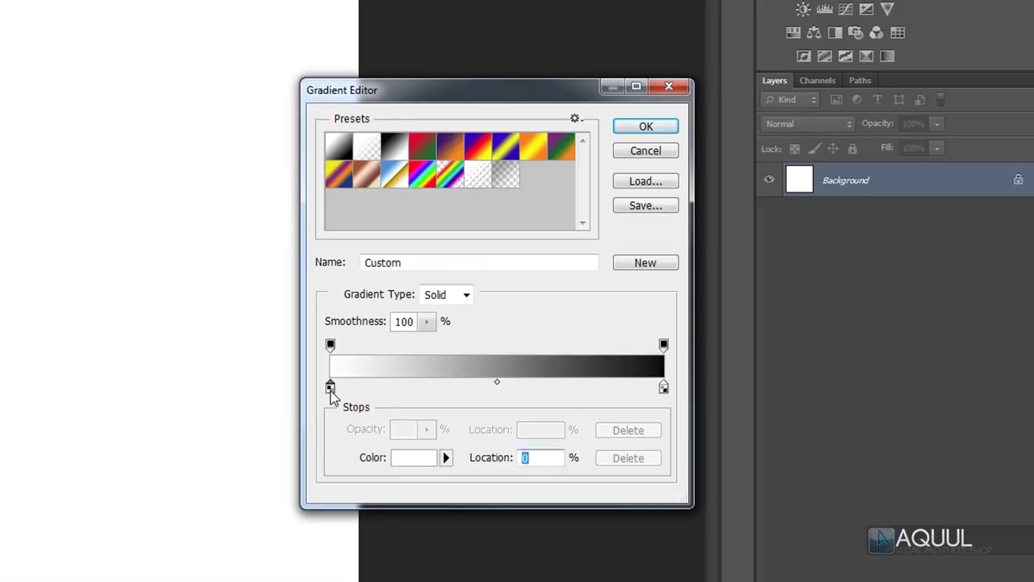
{"action": "left_click", "coordinate": [253, 292]}
{"action": "mouse_move", "coordinate": [253, 293]}
{"action": "left_mouse_down"}
{"action": "mouse_move", "coordinate": [426, 306]}
{"action": "mouse_move", "coordinate": [449, 216]}
{"action": "mouse_move", "coordinate": [485, 303]}
{"action": "mouse_move", "coordinate": [327, 300]}
{"action": "mouse_move", "coordinate": [238, 264]}
{"action": "mouse_move", "coordinate": [219, 246]}
{"action": "mouse_move", "coordinate": [229, 240]}
{"action": "left_mouse_up"}
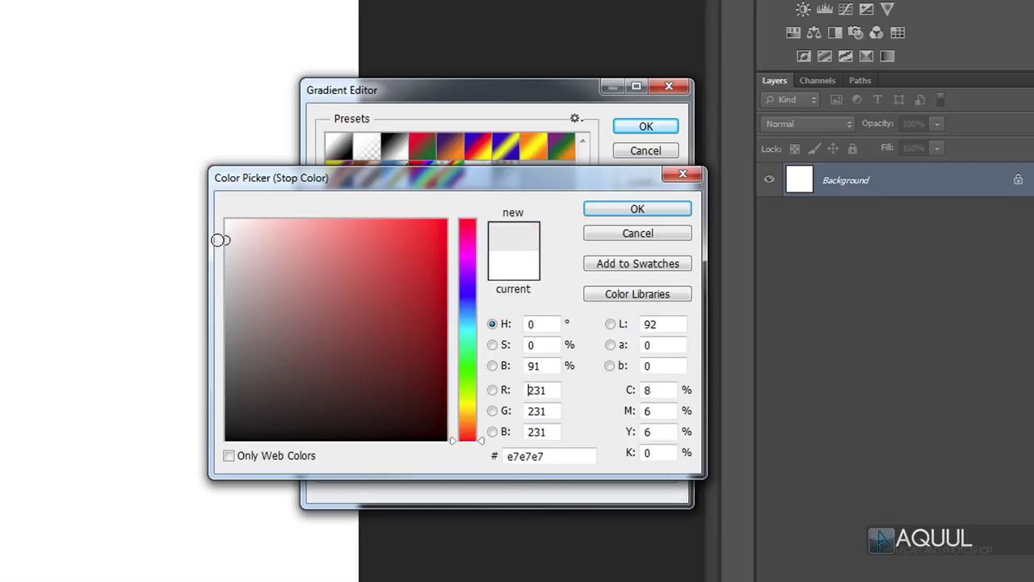
{"action": "left_click", "coordinate": [677, 214]}
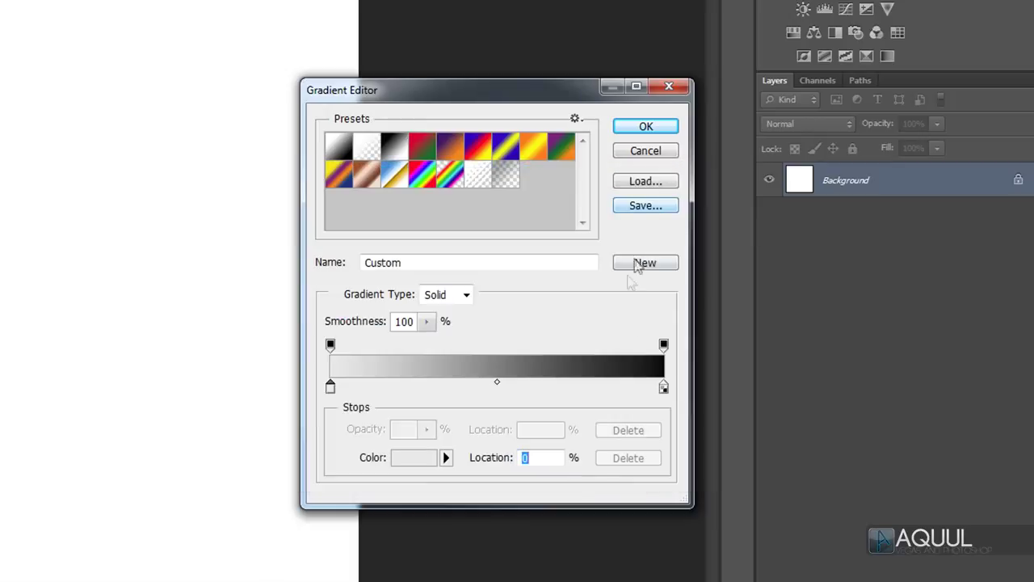
- Set the gradient's end colour stop to #eeeeee and fill the background with a straight vertical gradient running from bottom to top
{"action": "double_click", "coordinate": [662, 388]}
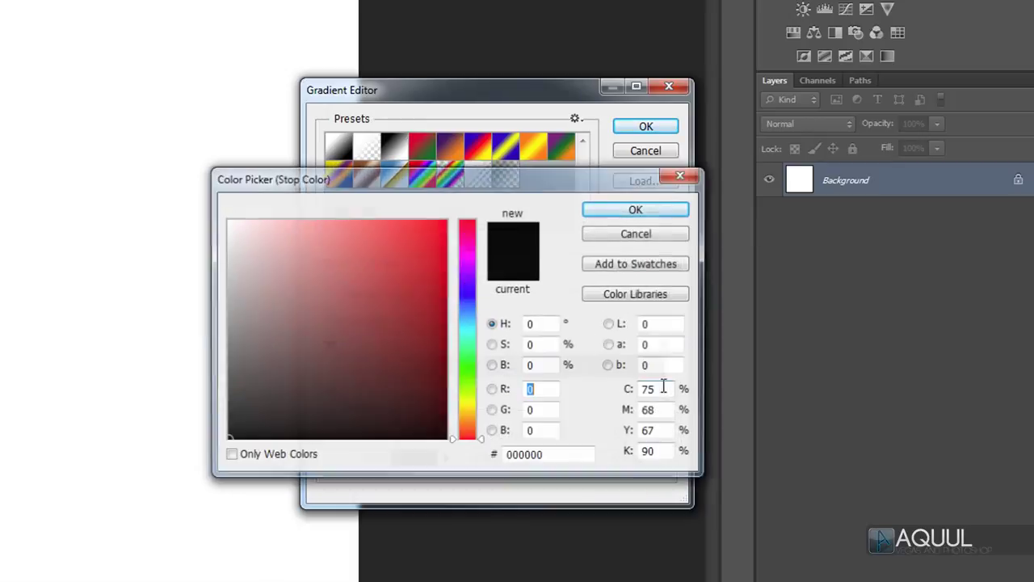
{"action": "left_click_drag", "start_coordinate": [323, 283], "coordinate": [214, 234]}
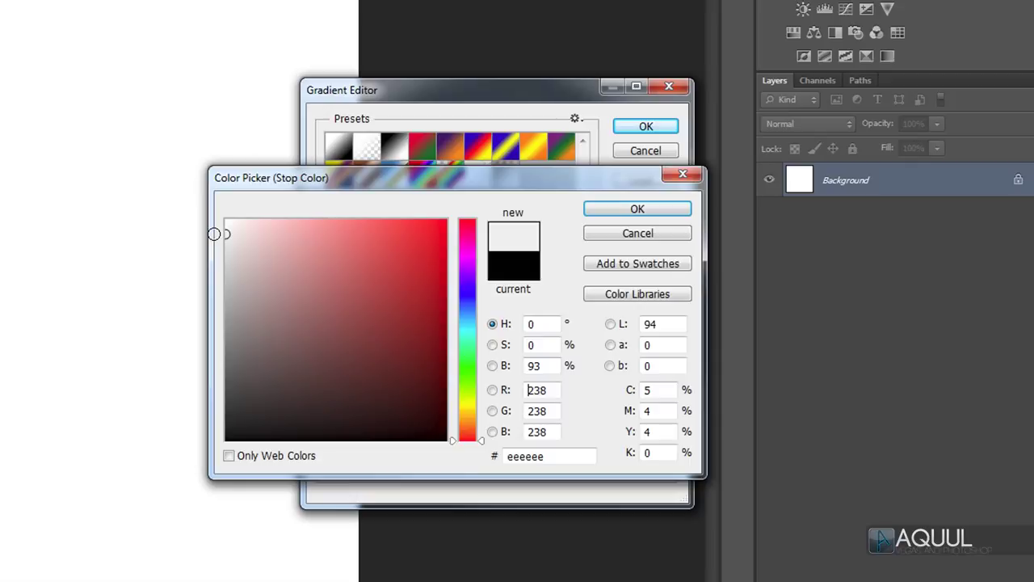
{"action": "left_click", "coordinate": [639, 210]}
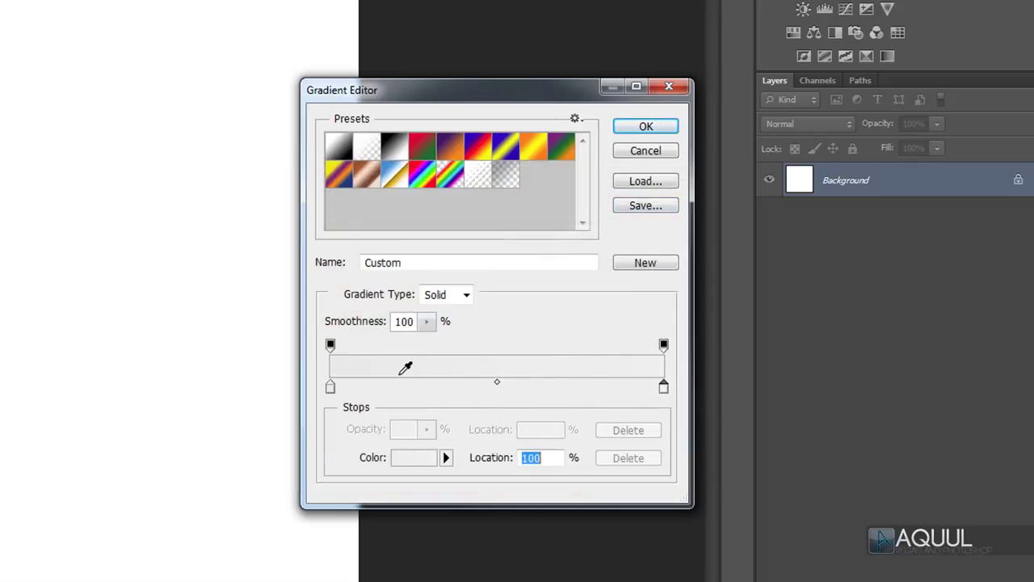
{"action": "left_click", "coordinate": [653, 126]}
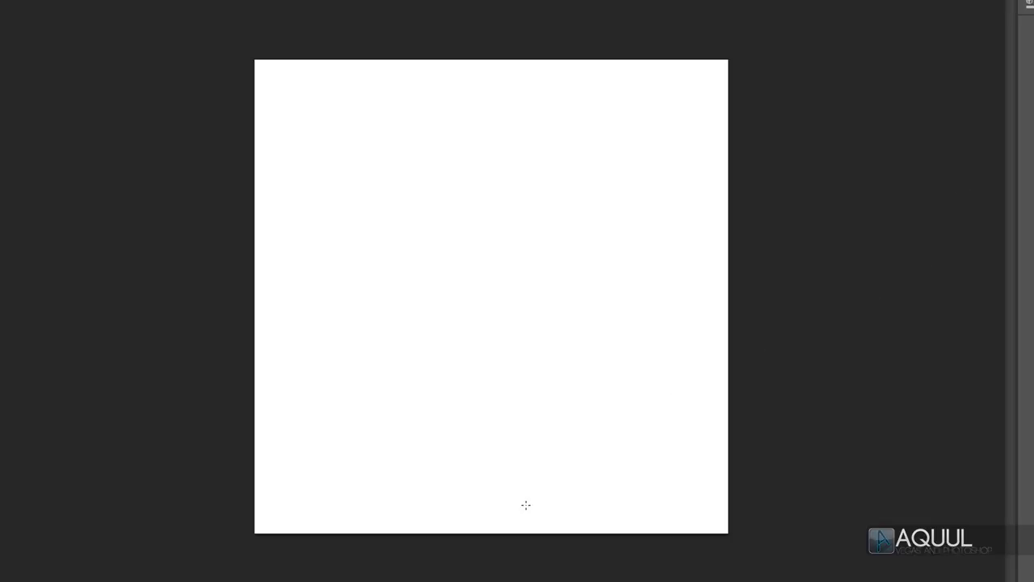
{"action": "left_click_drag", "start_coordinate": [472, 515], "coordinate": [501, 72]}
{"action": "key", "text": "shift"}
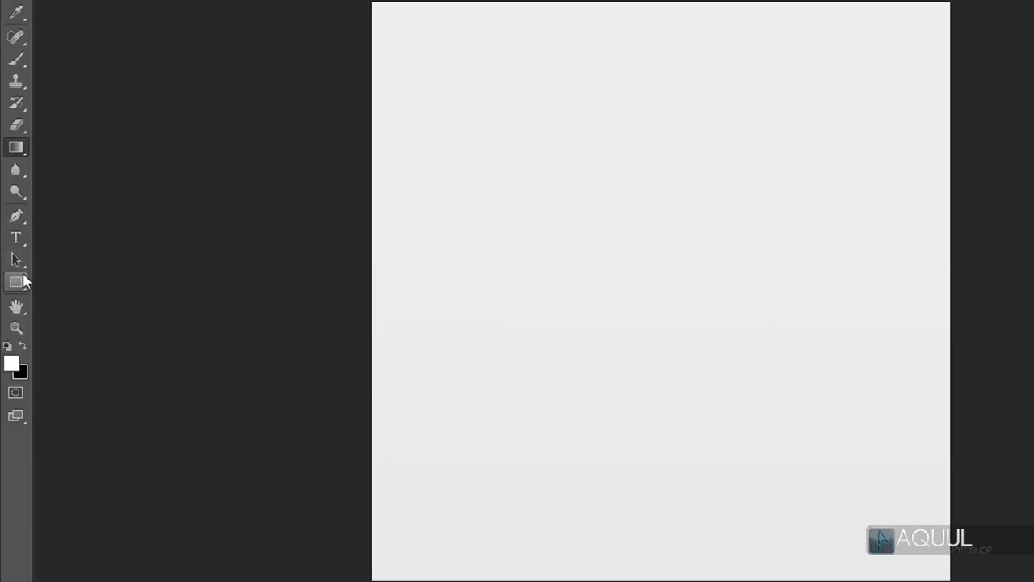
- With the Ellipse tool active, show the rulers and place a vertical and a horizontal guide crossing at the canvas centre
{"action": "left_click", "coordinate": [11, 297]}
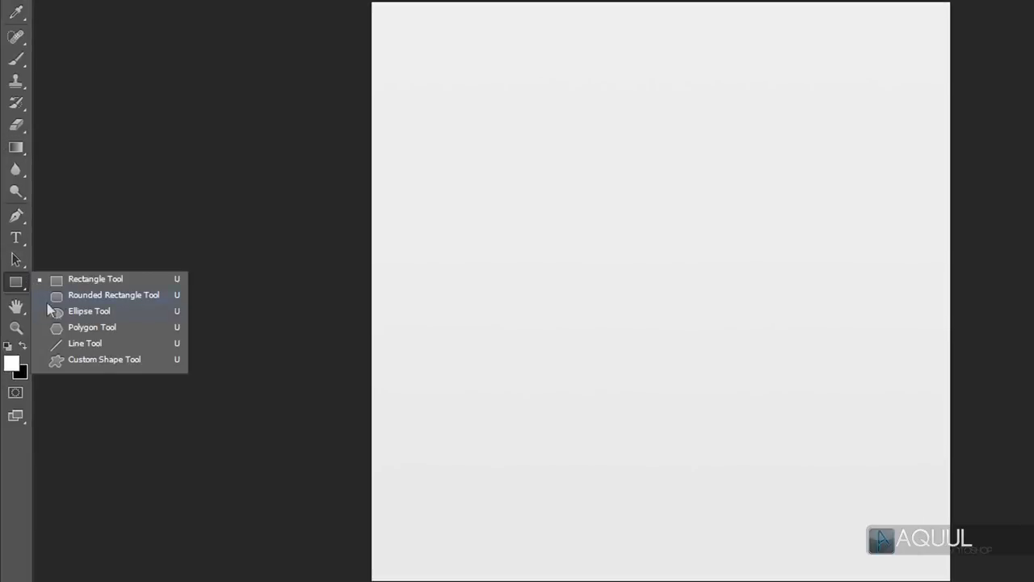
{"action": "left_click", "coordinate": [135, 321]}
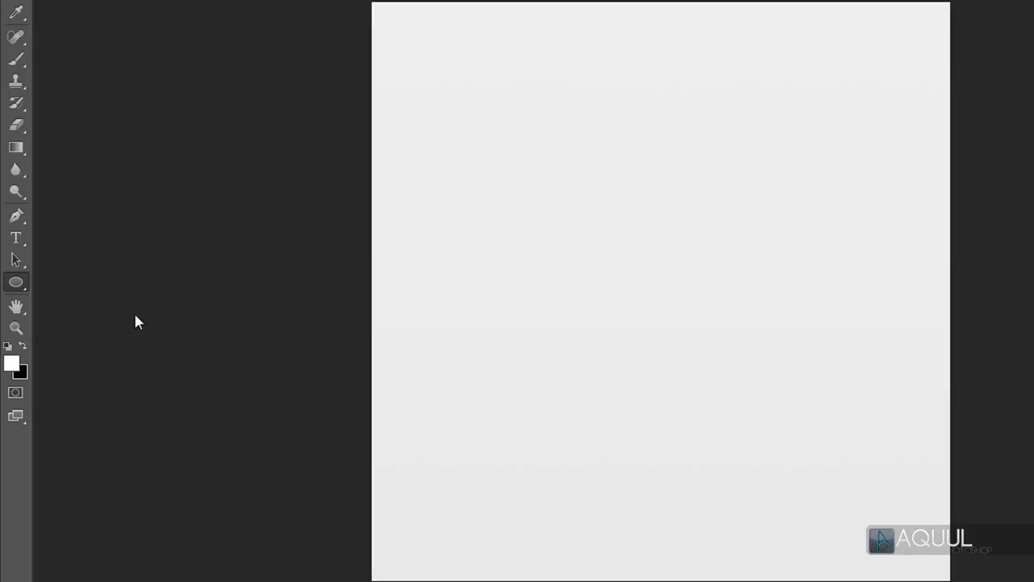
{"action": "key", "text": "ctrl+r"}
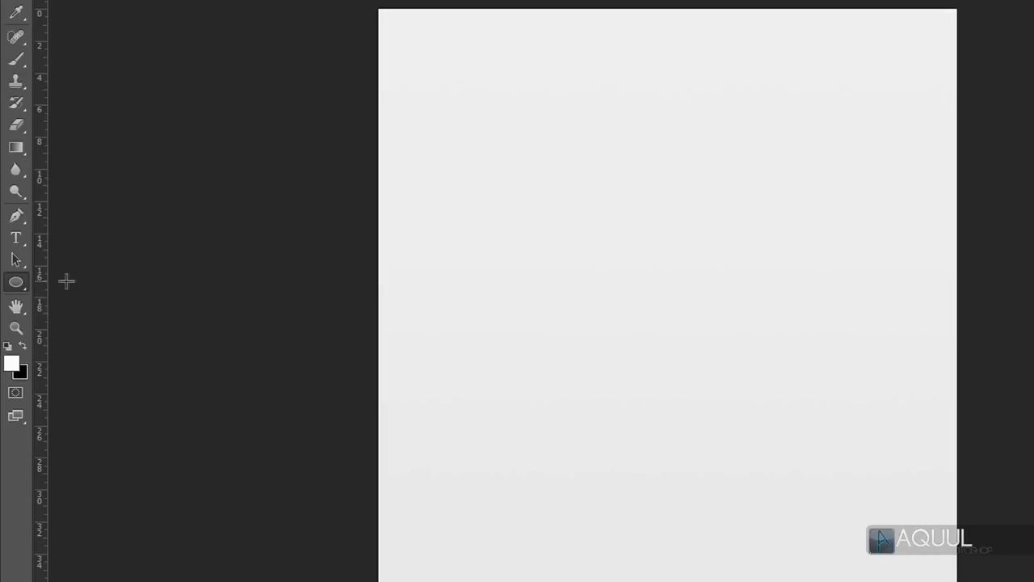
{"action": "left_click_drag", "start_coordinate": [38, 285], "coordinate": [195, 284]}
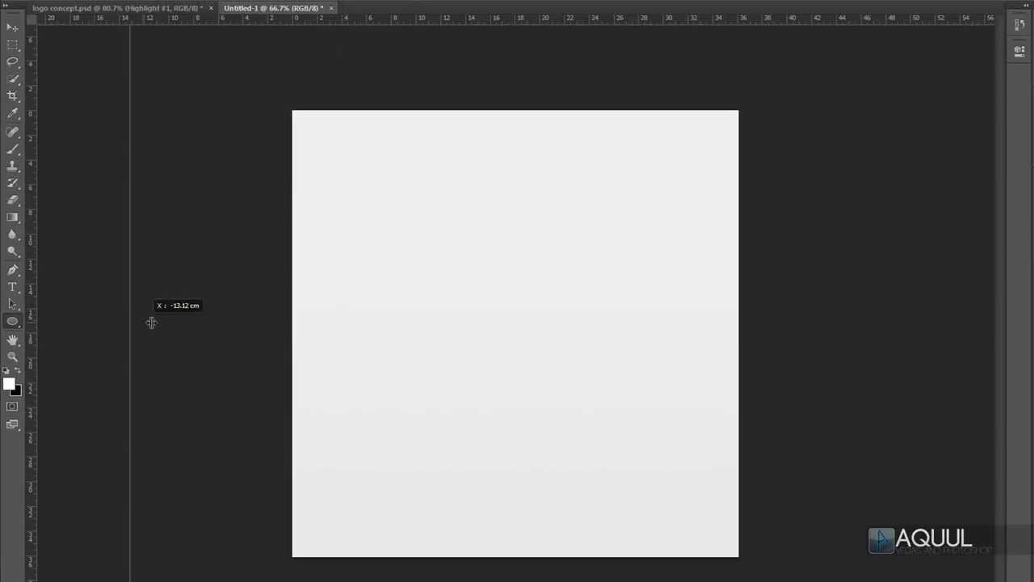
{"action": "left_click_drag", "start_coordinate": [151, 322], "coordinate": [517, 315]}
{"action": "left_click_drag", "start_coordinate": [580, 20], "coordinate": [560, 331]}
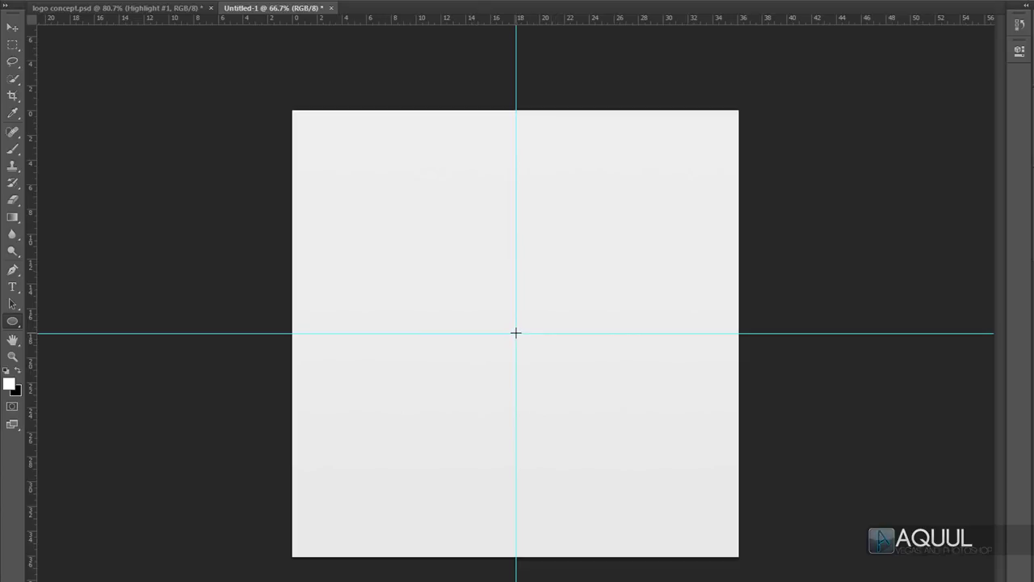
- Draw a circle about 972 px in diameter centred on the guide intersection and fill it with dark grey
{"action": "left_click_drag", "start_coordinate": [517, 331], "coordinate": [785, 122]}
{"action": "key", "text": "alt"}
{"action": "key", "text": "shift"}
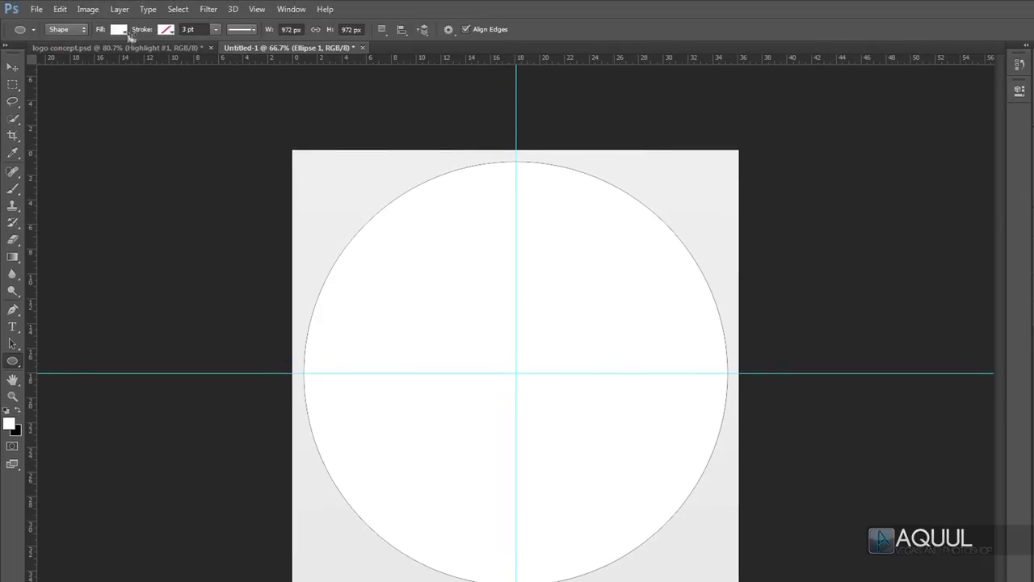
{"action": "left_click", "coordinate": [118, 30]}
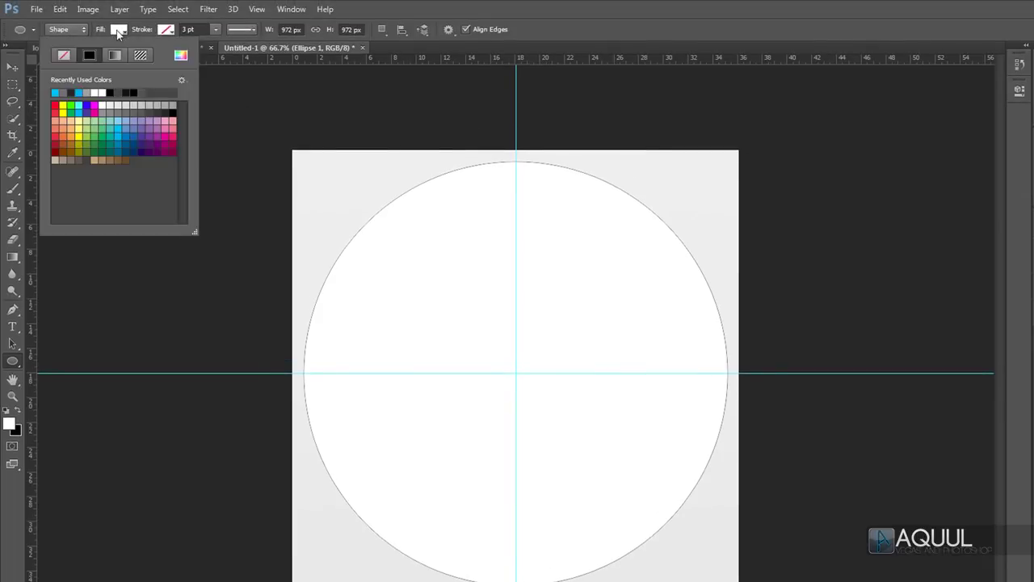
{"action": "left_click", "coordinate": [157, 110]}
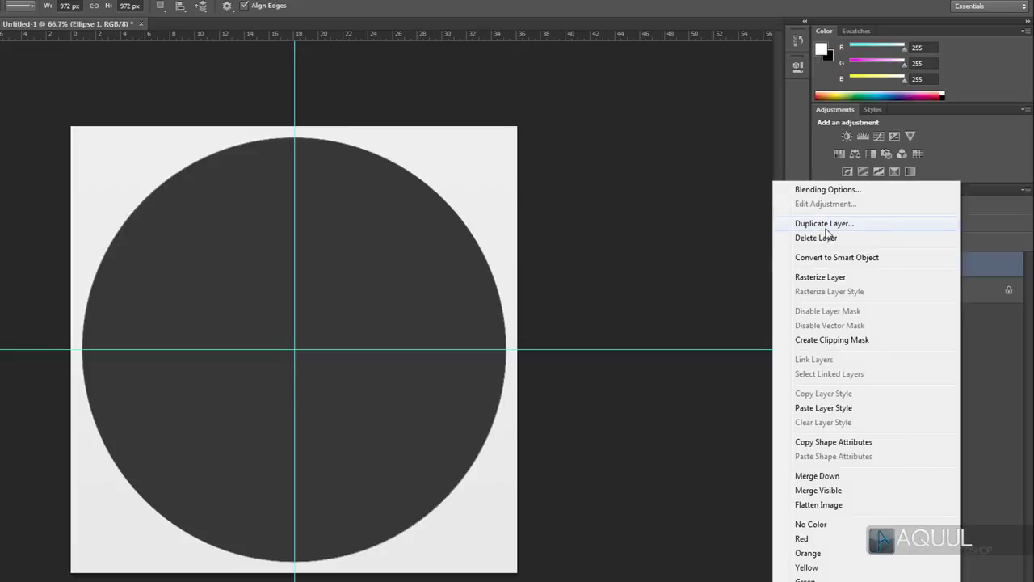
- Duplicate the Ellipse 1 layer and subtract a slightly smaller concentric circle from the copy using Subtract Front Shape, leaving a thin ring
{"action": "left_click", "coordinate": [850, 231]}
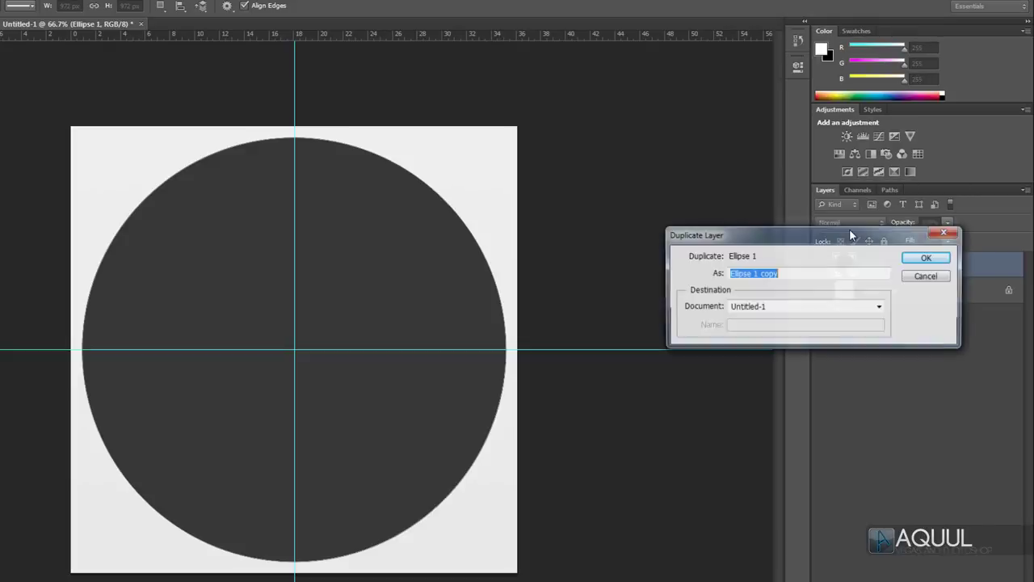
{"action": "left_click", "coordinate": [944, 260]}
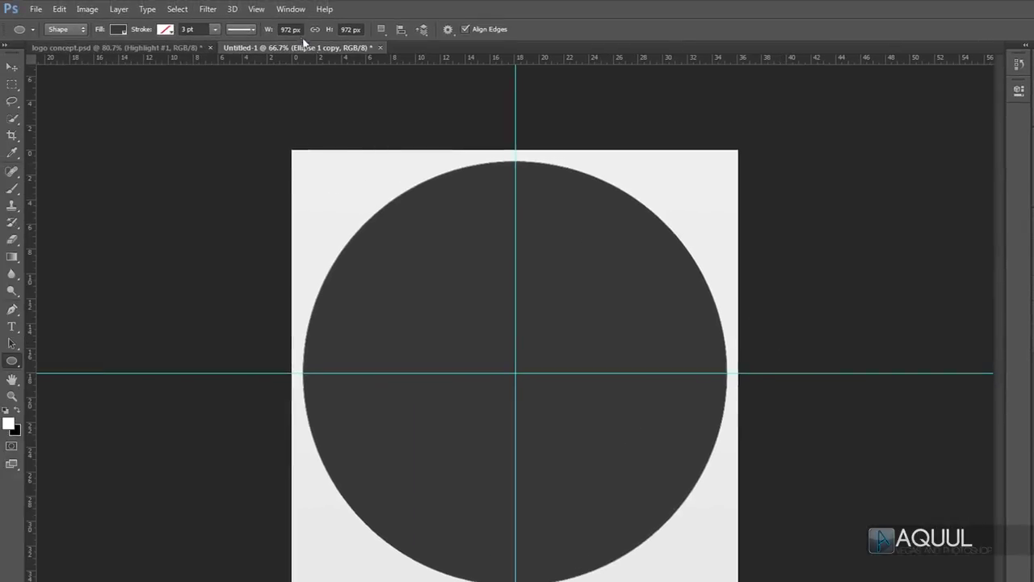
{"action": "left_click", "coordinate": [385, 29]}
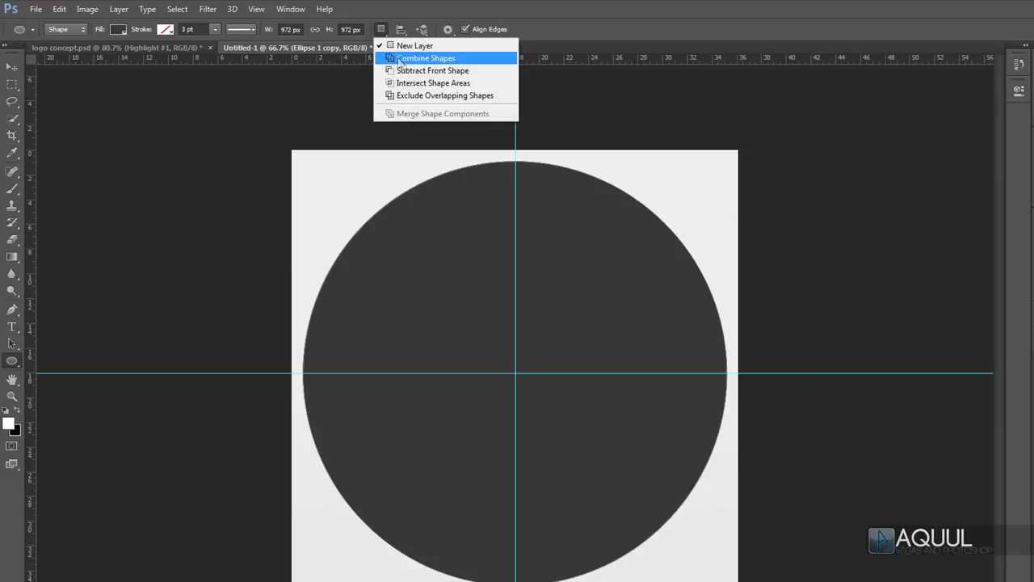
{"action": "left_click", "coordinate": [485, 72]}
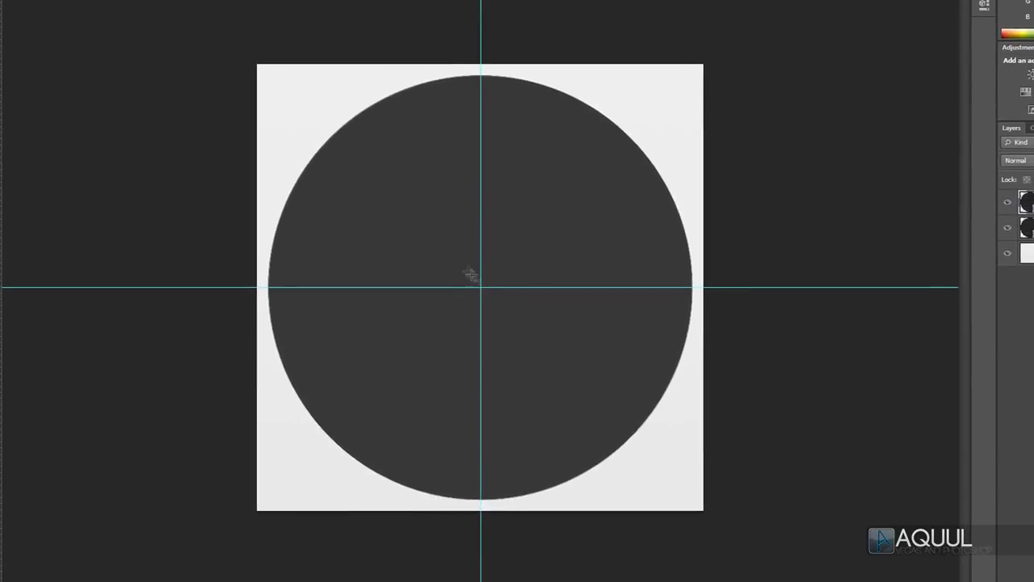
{"action": "left_click_drag", "start_coordinate": [482, 288], "coordinate": [714, 97]}
{"action": "key", "text": "shift"}
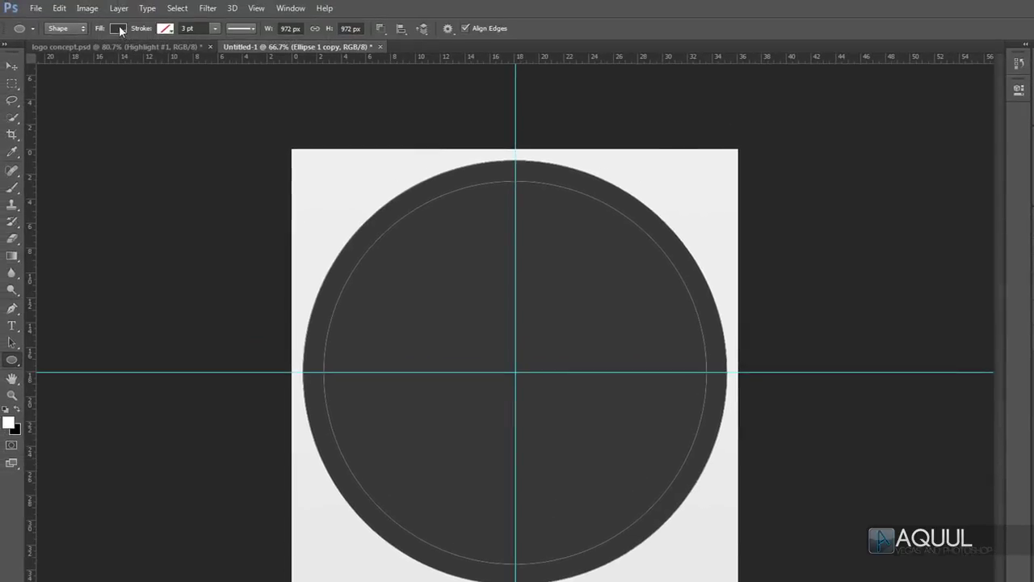
- Fill the outer ring with medium grey and set the shape path operation back to New Layer
{"action": "left_click", "coordinate": [119, 30]}
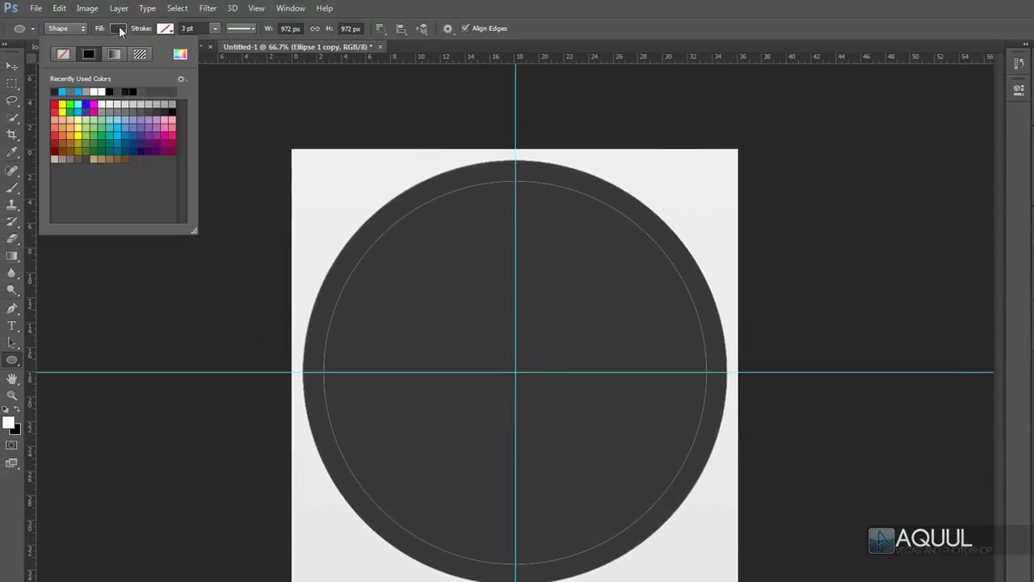
{"action": "left_click", "coordinate": [114, 109]}
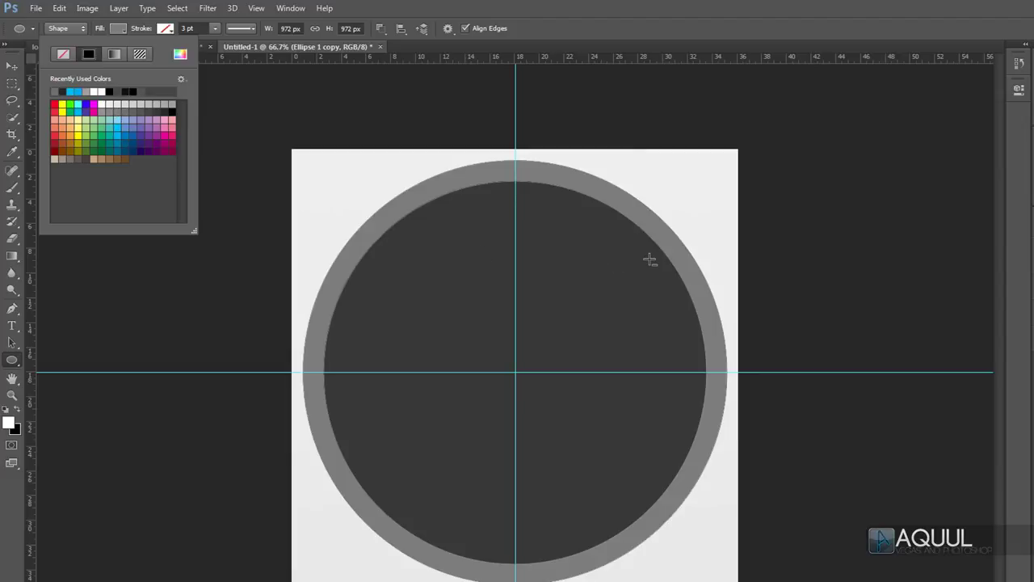
{"action": "left_click", "coordinate": [381, 30]}
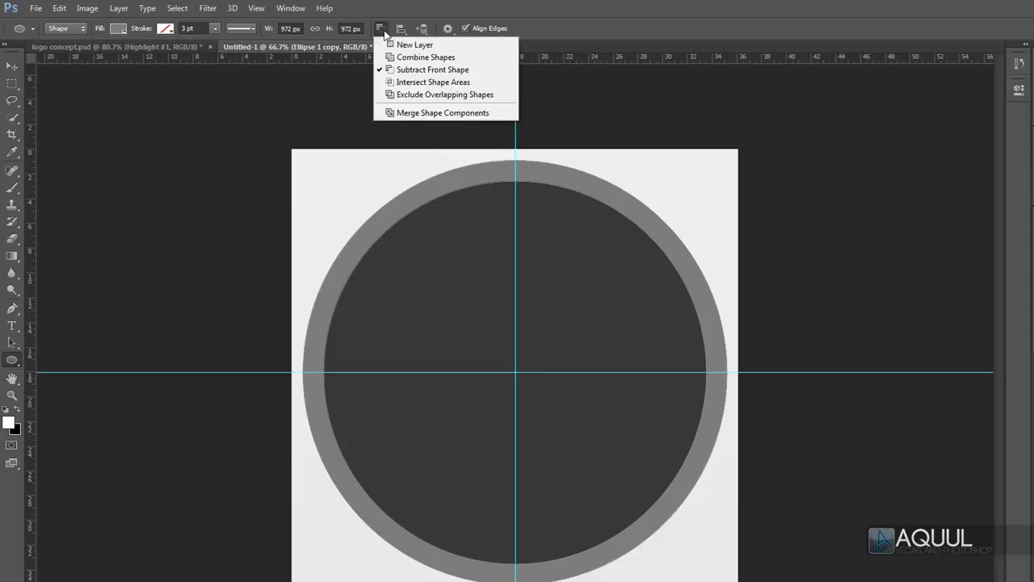
{"action": "left_click", "coordinate": [446, 47]}
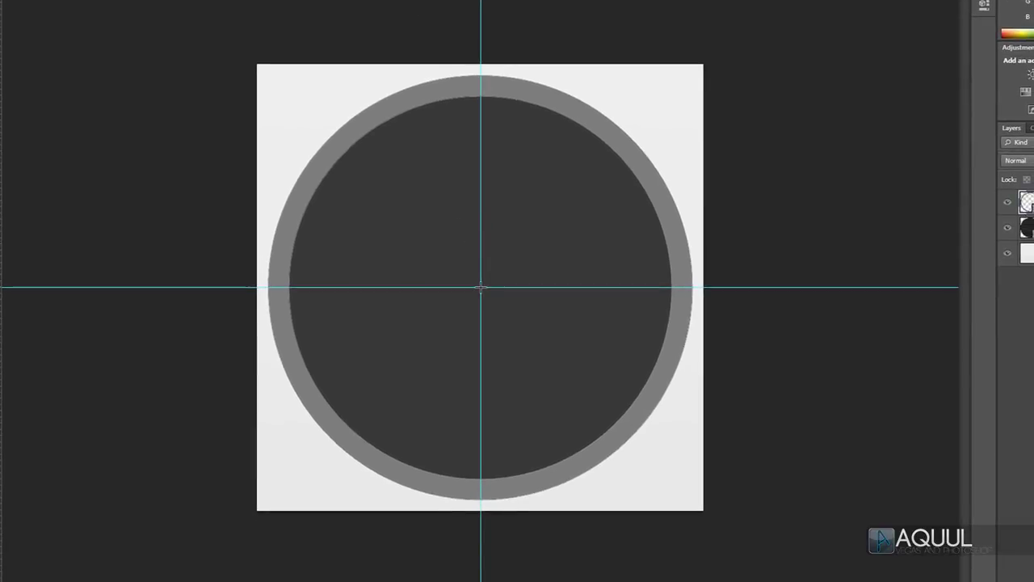
- Draw an inner circle about 27.6 cm in diameter as a new shape layer, centred on the guide intersection
{"action": "left_click_drag", "start_coordinate": [481, 287], "coordinate": [757, 117]}
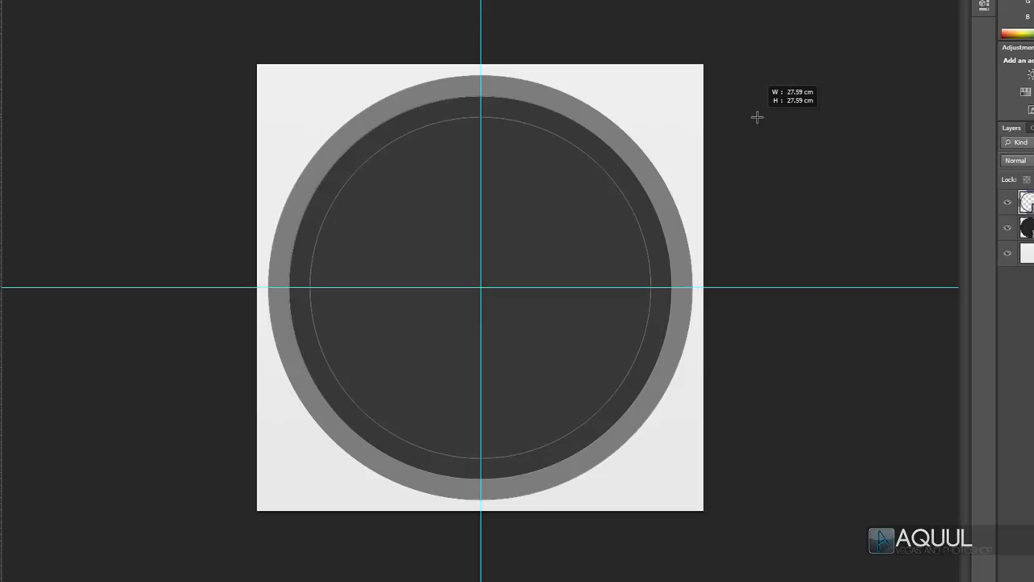
{"action": "left_click_drag", "start_coordinate": [757, 117], "coordinate": [754, 115]}
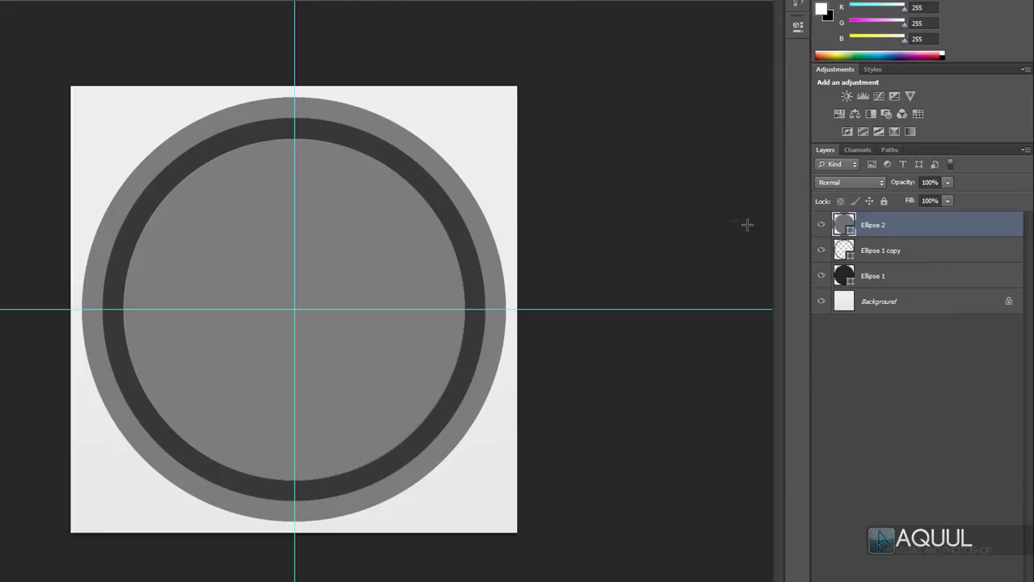
- Open the layer style of the Ellipse 1 copy ring and enable Inner Shadow, Gradient Overlay and Drop Shadow
{"action": "left_click", "coordinate": [983, 257]}
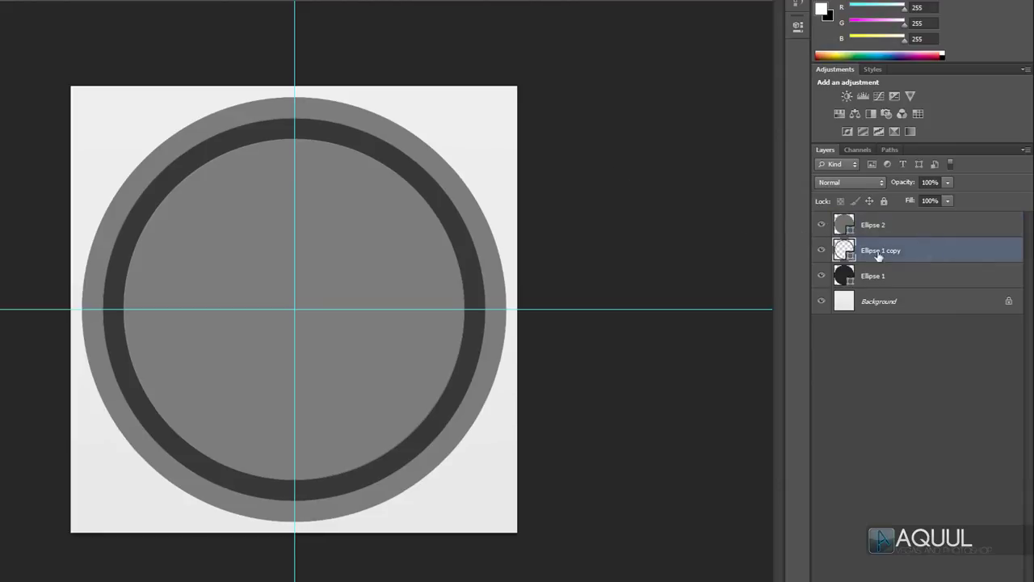
{"action": "double_click", "coordinate": [974, 254]}
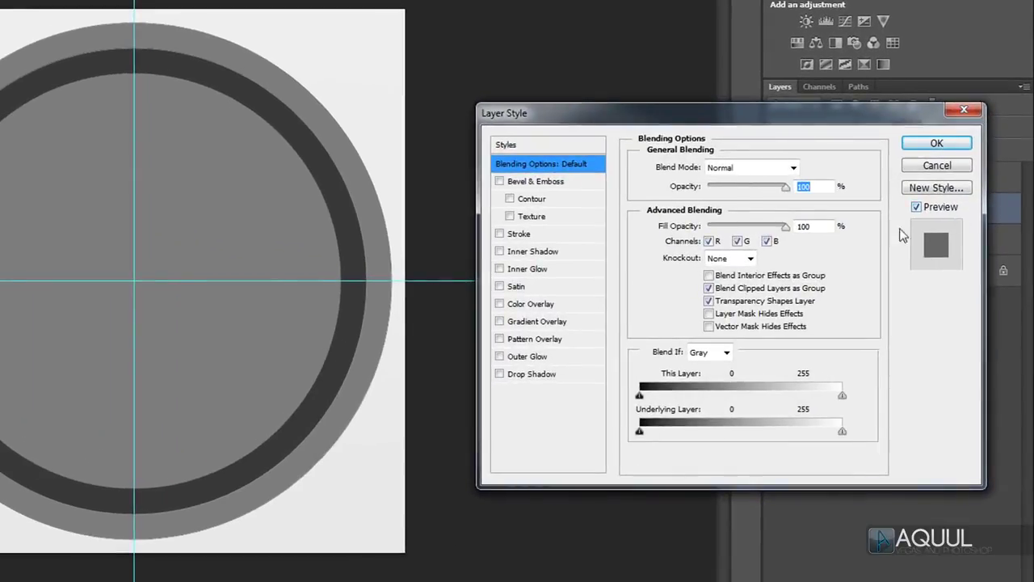
{"action": "left_click", "coordinate": [499, 252]}
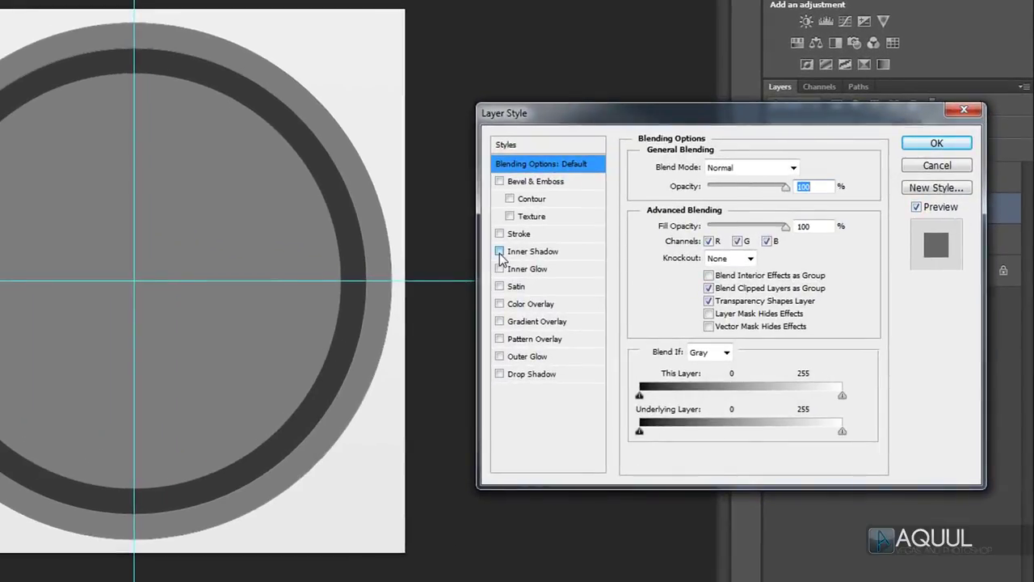
{"action": "left_click", "coordinate": [500, 322]}
{"action": "left_click", "coordinate": [500, 374]}
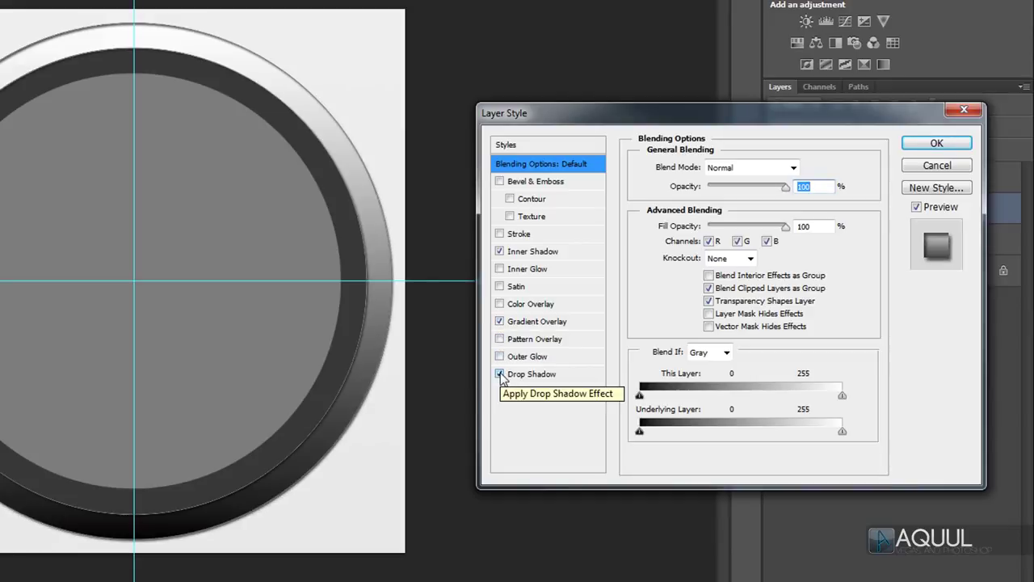
- Set the ring's Inner Shadow to Normal blend mode, white colour and 100% opacity, keeping distance and size at 5 px
{"action": "left_click", "coordinate": [542, 251]}
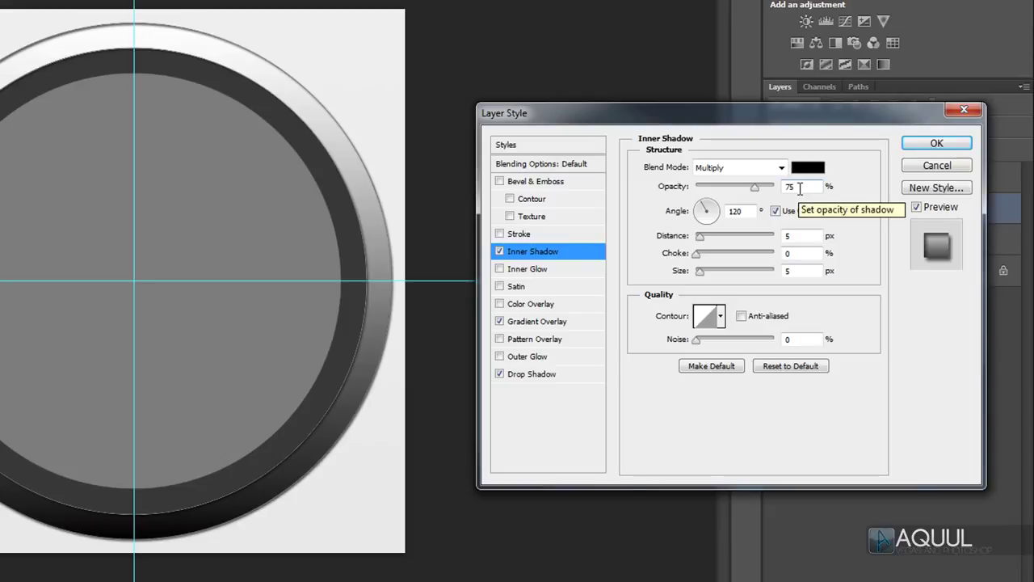
{"action": "left_click", "coordinate": [781, 168]}
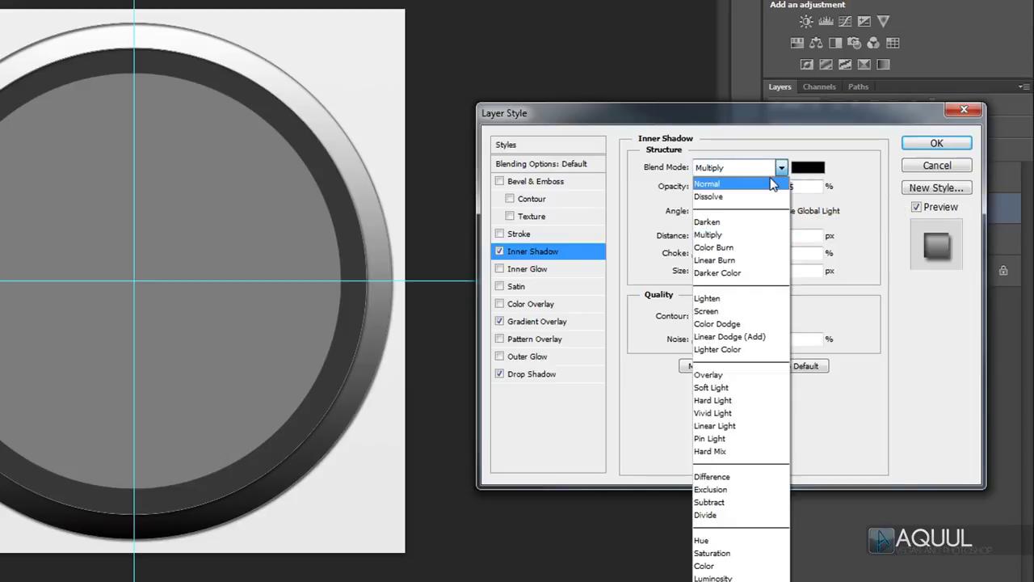
{"action": "left_click", "coordinate": [771, 184]}
{"action": "left_click", "coordinate": [808, 167]}
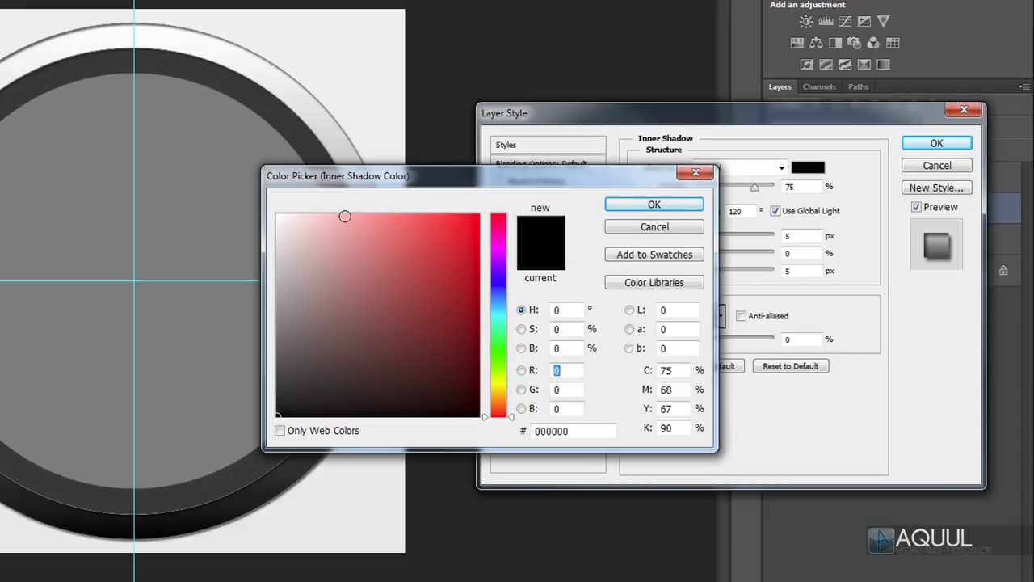
{"action": "left_click", "coordinate": [278, 216]}
{"action": "left_click", "coordinate": [622, 204]}
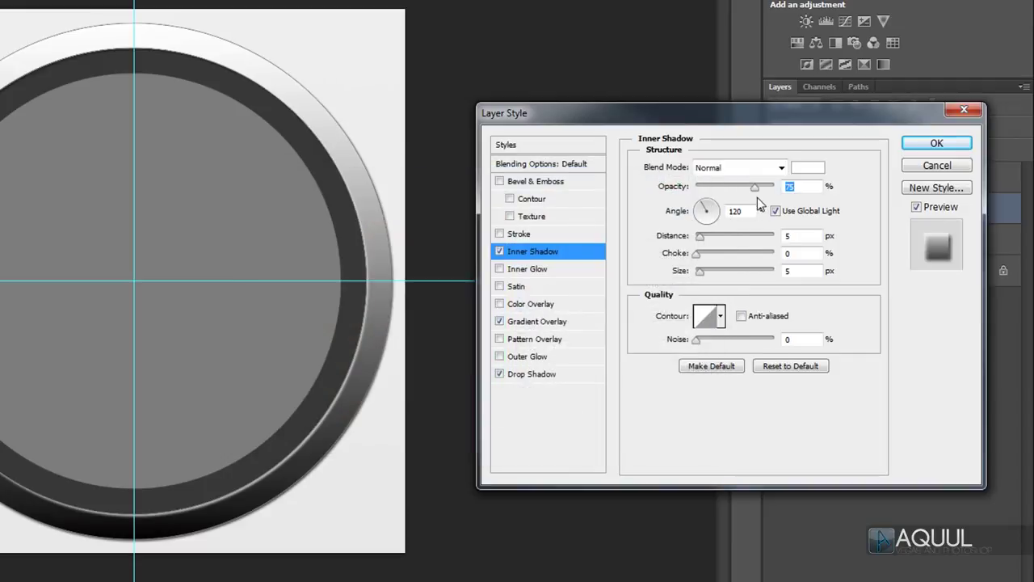
{"action": "left_click_drag", "start_coordinate": [753, 187], "coordinate": [790, 186]}
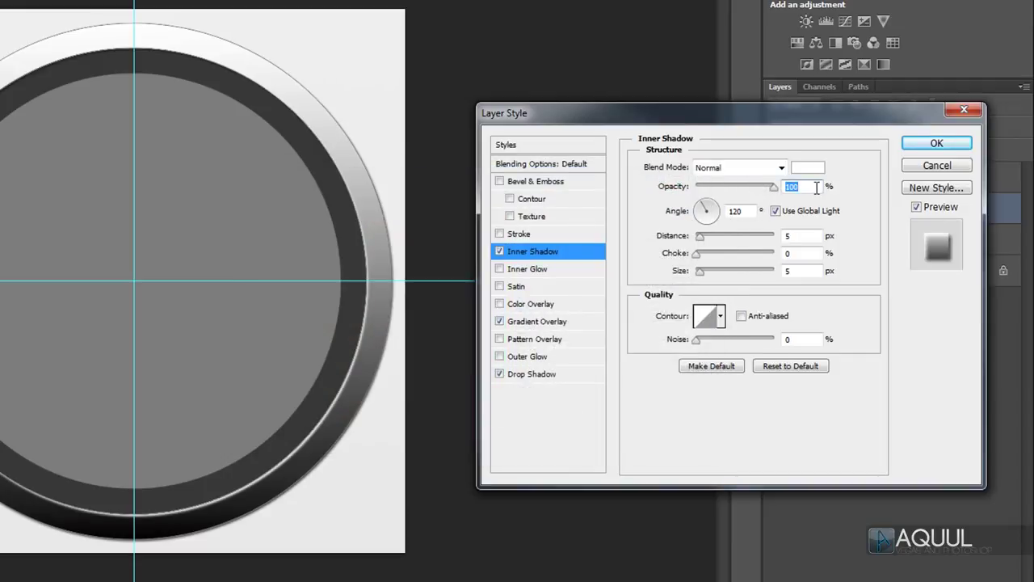
{"action": "left_click", "coordinate": [807, 235]}
{"action": "left_click", "coordinate": [805, 270]}
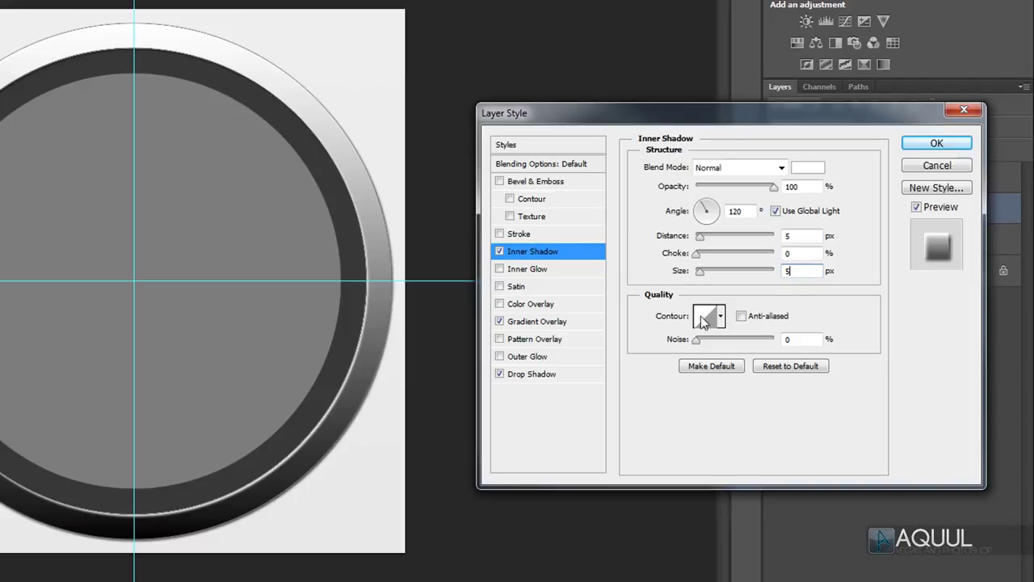
- Edit the ring's Gradient Overlay to run from light grey d3d3d3 to eeeeee
{"action": "left_click", "coordinate": [539, 322]}
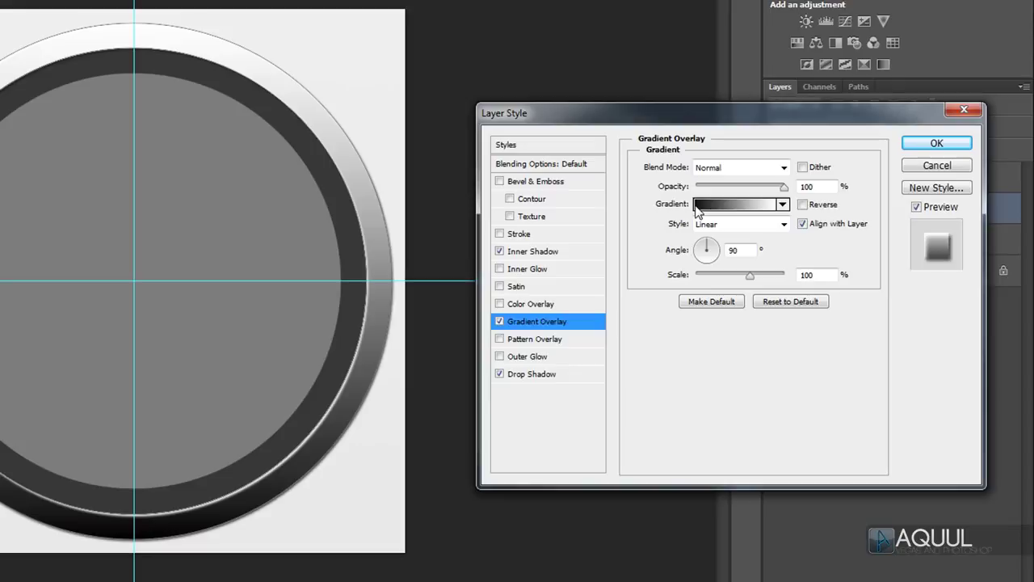
{"action": "left_click", "coordinate": [733, 210]}
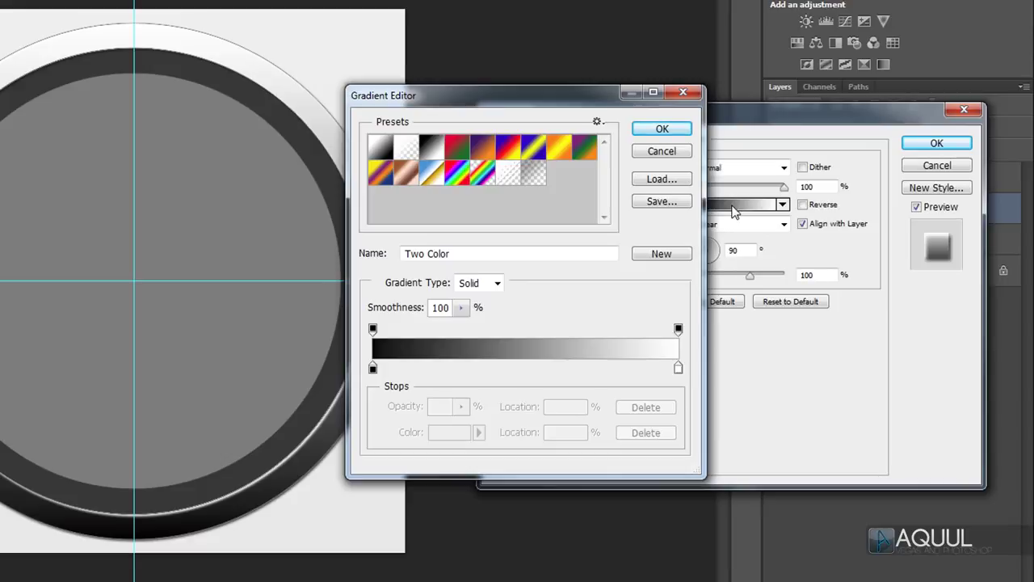
{"action": "left_click", "coordinate": [373, 368]}
{"action": "double_click", "coordinate": [372, 369]}
{"action": "left_click_drag", "start_coordinate": [278, 259], "coordinate": [278, 249]}
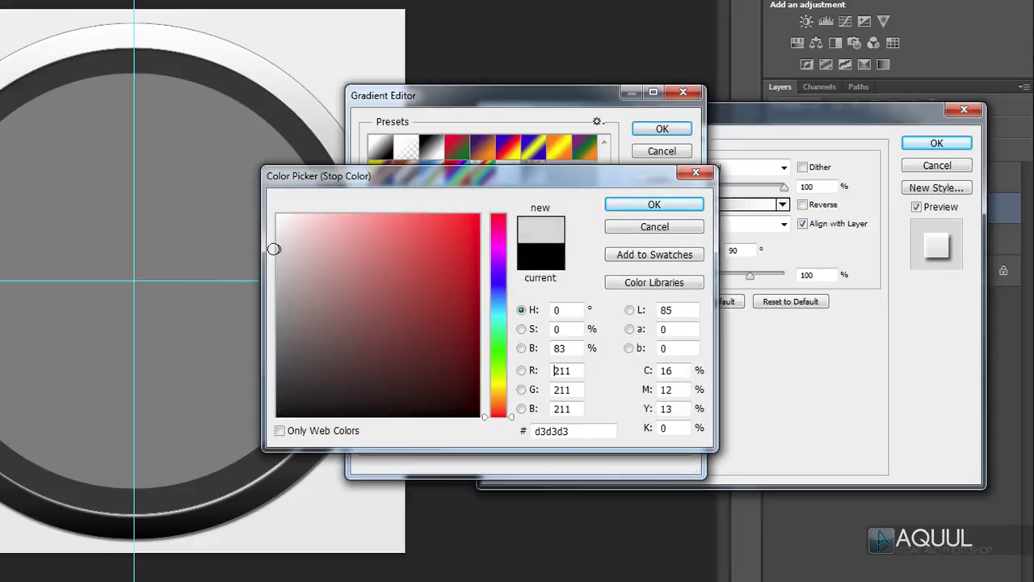
{"action": "left_click", "coordinate": [655, 205]}
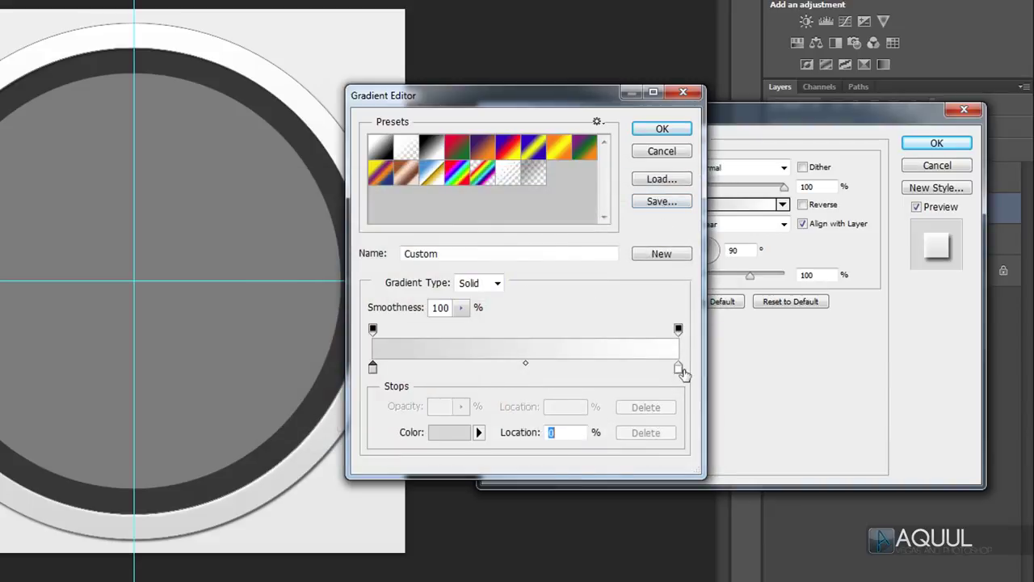
{"action": "double_click", "coordinate": [678, 368]}
{"action": "left_click_drag", "start_coordinate": [277, 243], "coordinate": [267, 225]}
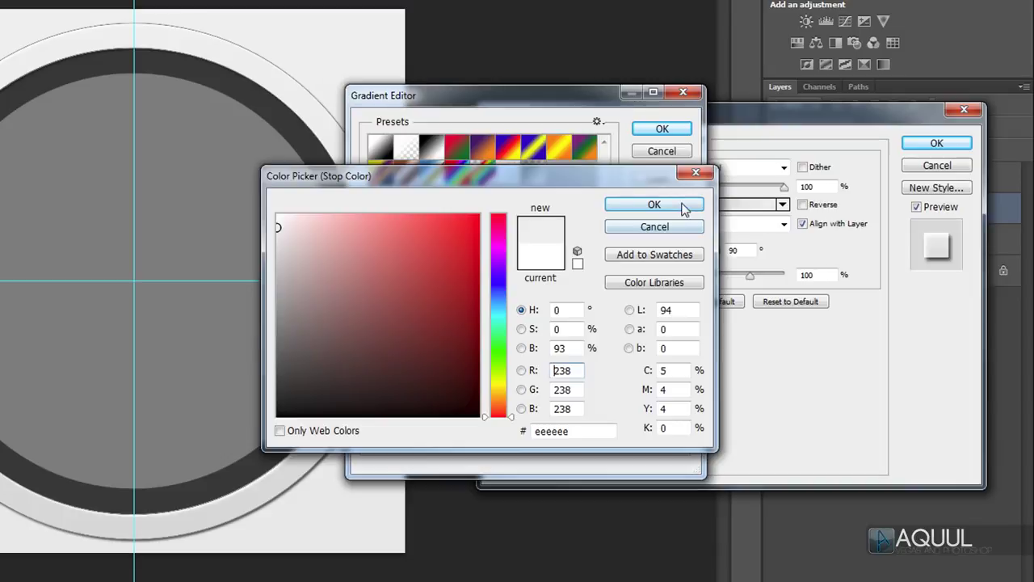
{"action": "left_click", "coordinate": [685, 207]}
{"action": "left_click", "coordinate": [678, 131]}
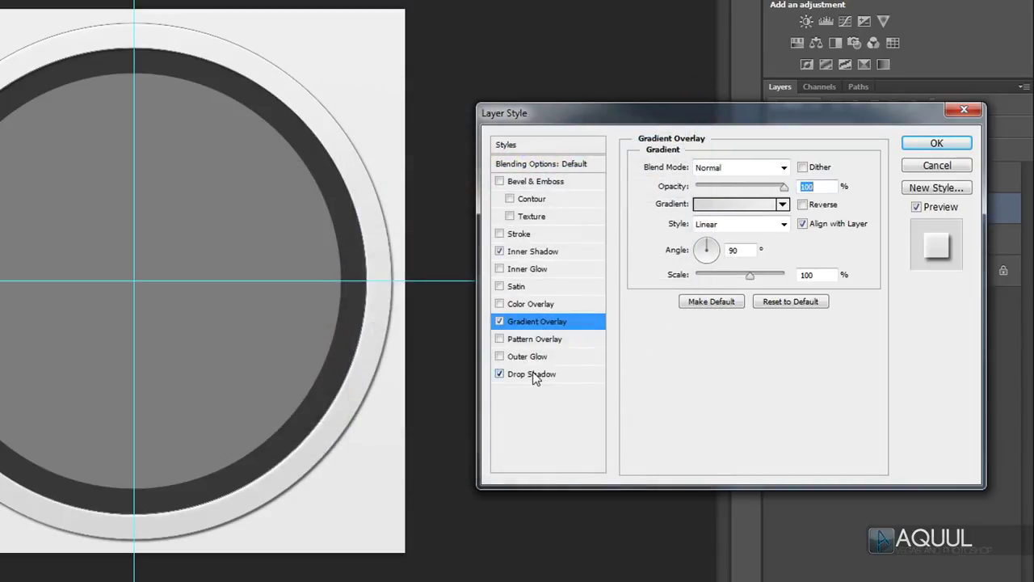
- Set the ring's Drop Shadow size to 21 px and apply the layer style
{"action": "left_click", "coordinate": [533, 376]}
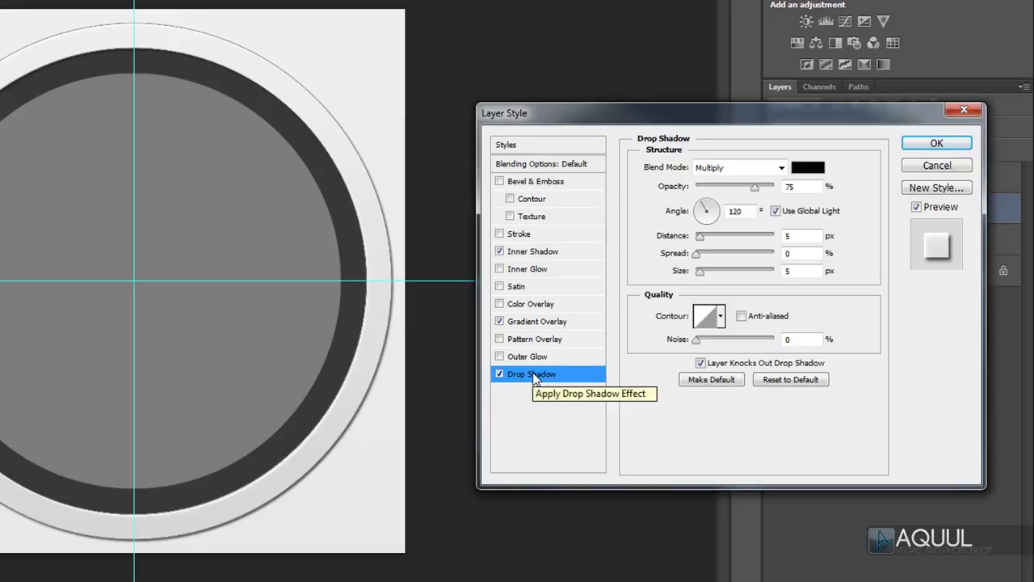
{"action": "mouse_move", "coordinate": [700, 272]}
{"action": "left_mouse_down"}
{"action": "mouse_move", "coordinate": [712, 271]}
{"action": "mouse_move", "coordinate": [708, 278]}
{"action": "left_mouse_up"}
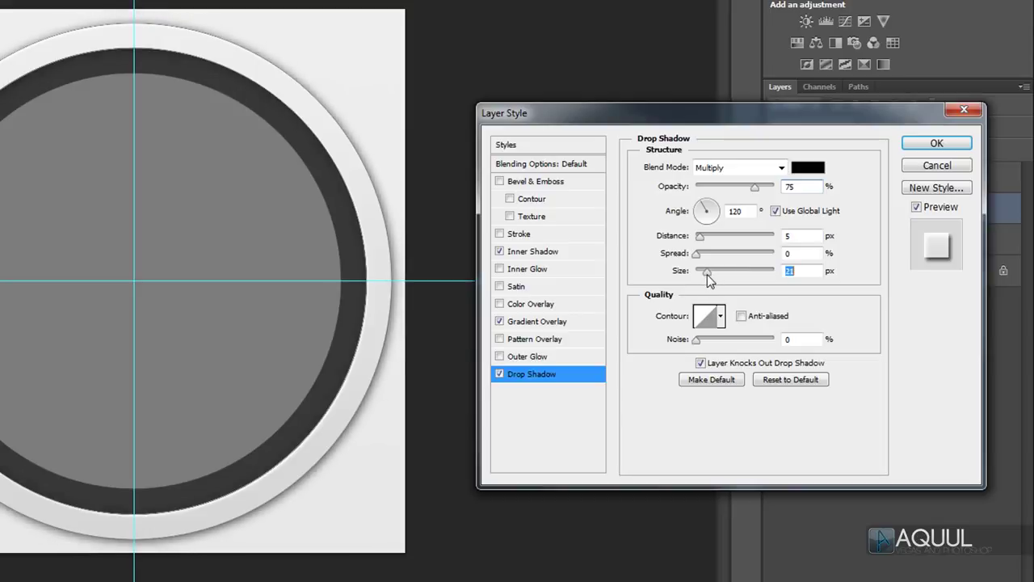
{"action": "left_click", "coordinate": [951, 144]}
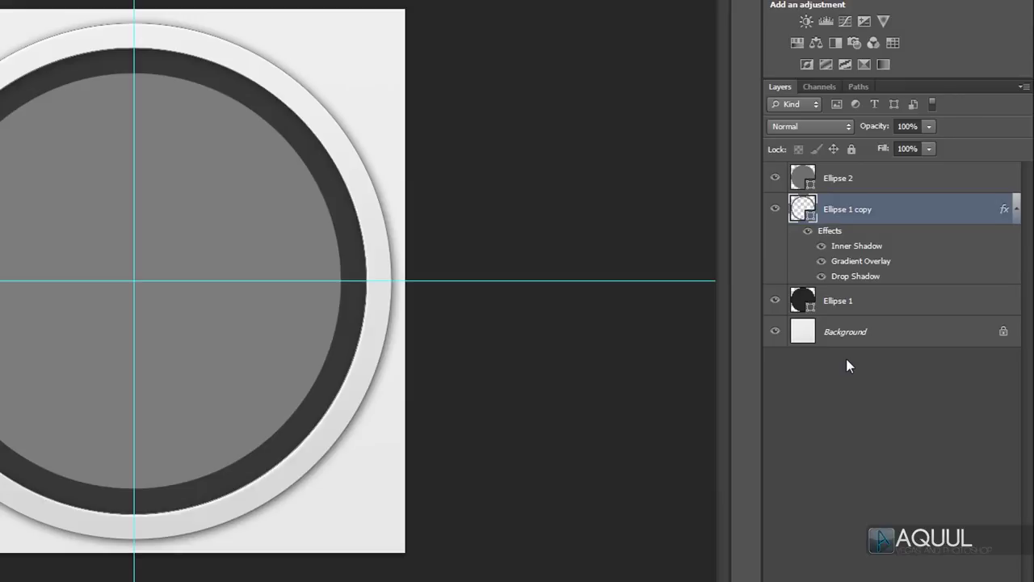
- Copy the layer style of Ellipse 1 copy and paste it onto the Ellipse 2 layer
{"action": "right_click", "coordinate": [933, 215]}
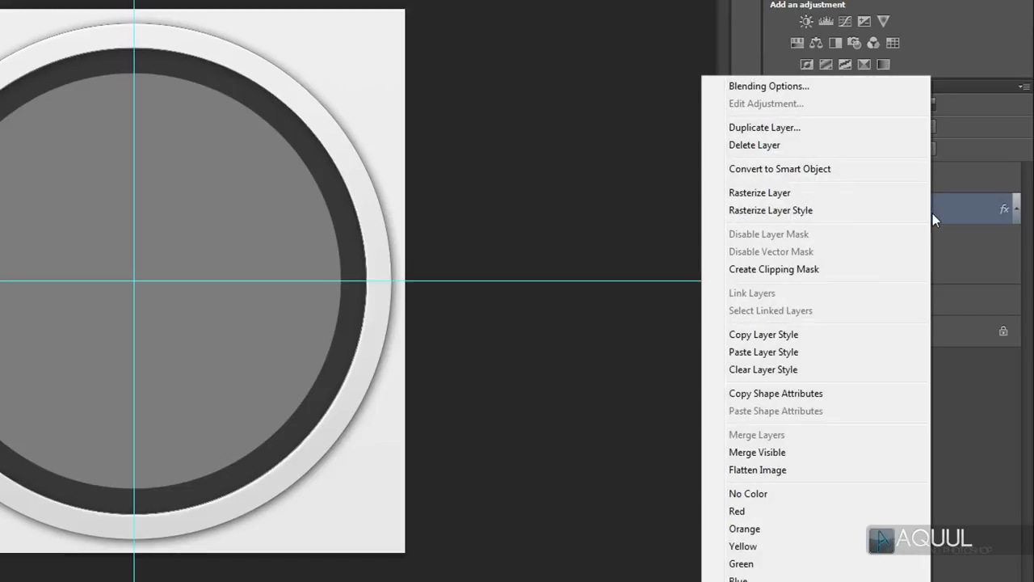
{"action": "left_click", "coordinate": [816, 338]}
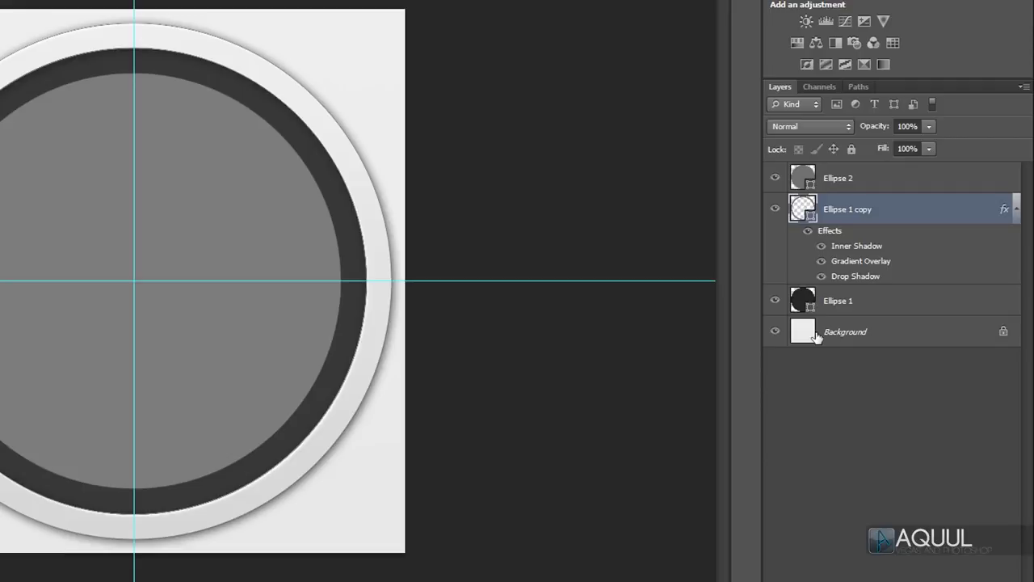
{"action": "left_click", "coordinate": [859, 176]}
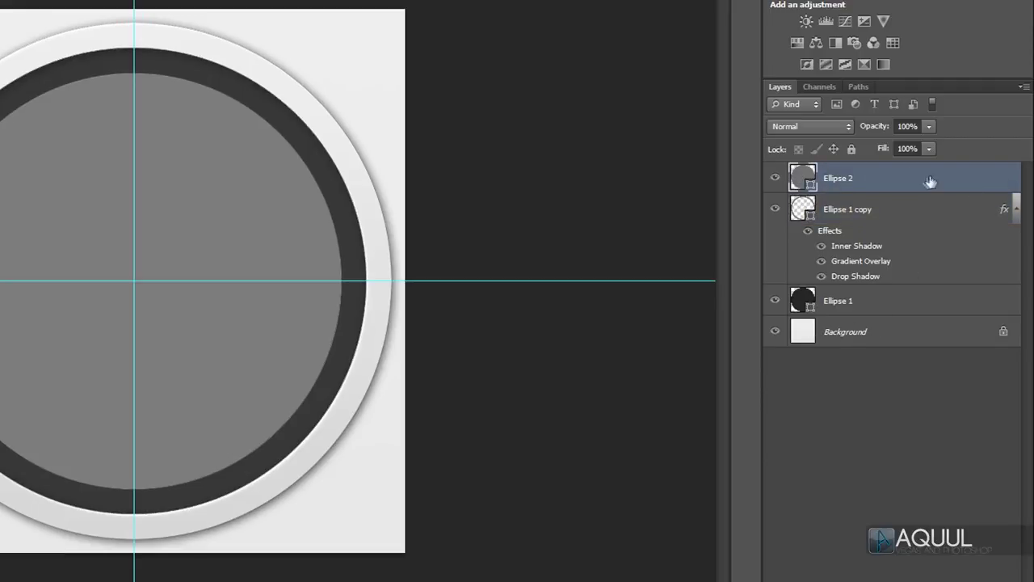
{"action": "right_click", "coordinate": [954, 178]}
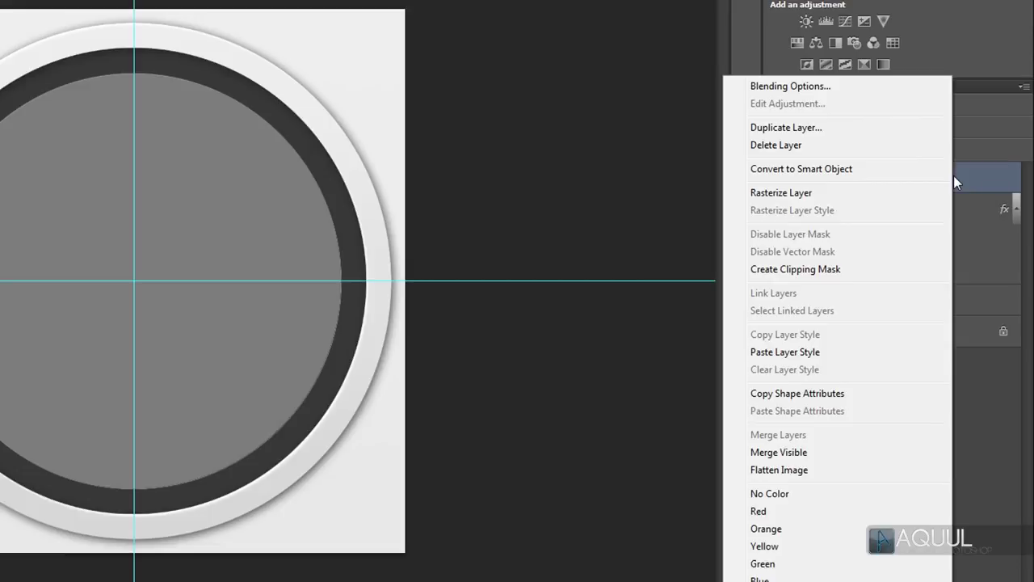
{"action": "left_click", "coordinate": [850, 353]}
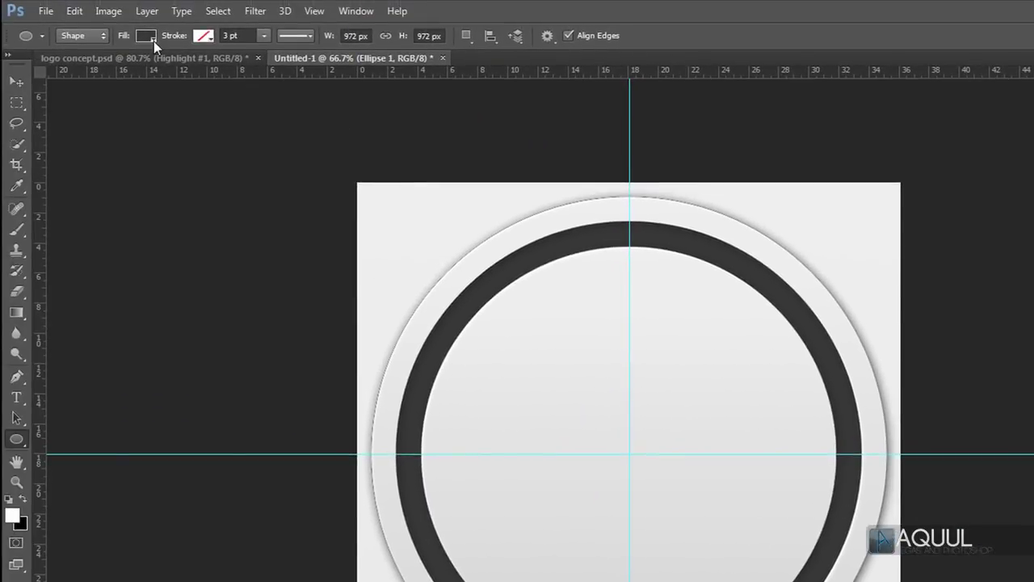
- Try a magenta fill on the Ellipse 1 circle and settle on light blue as its fill
{"action": "left_click", "coordinate": [148, 37]}
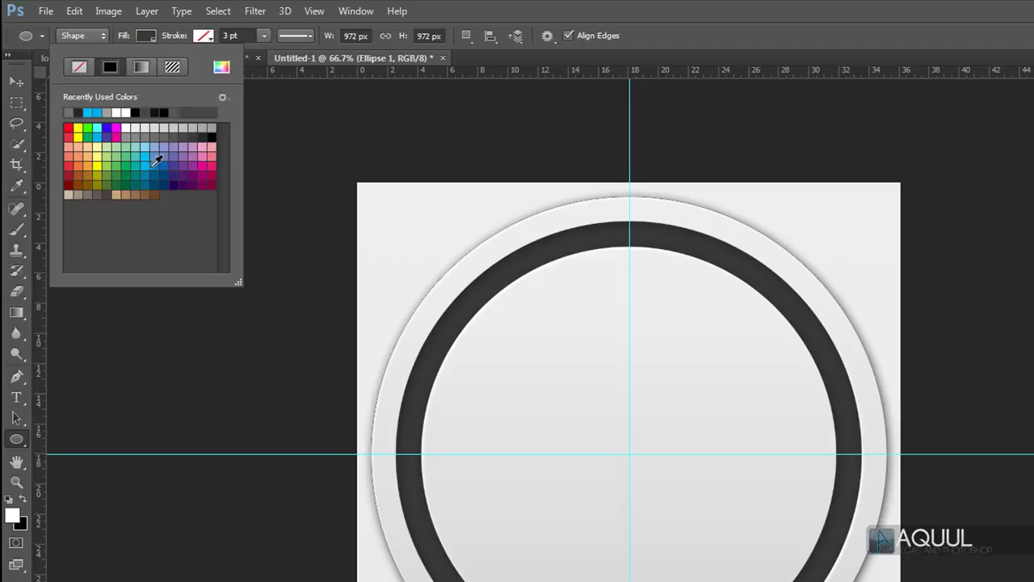
{"action": "left_click", "coordinate": [143, 160]}
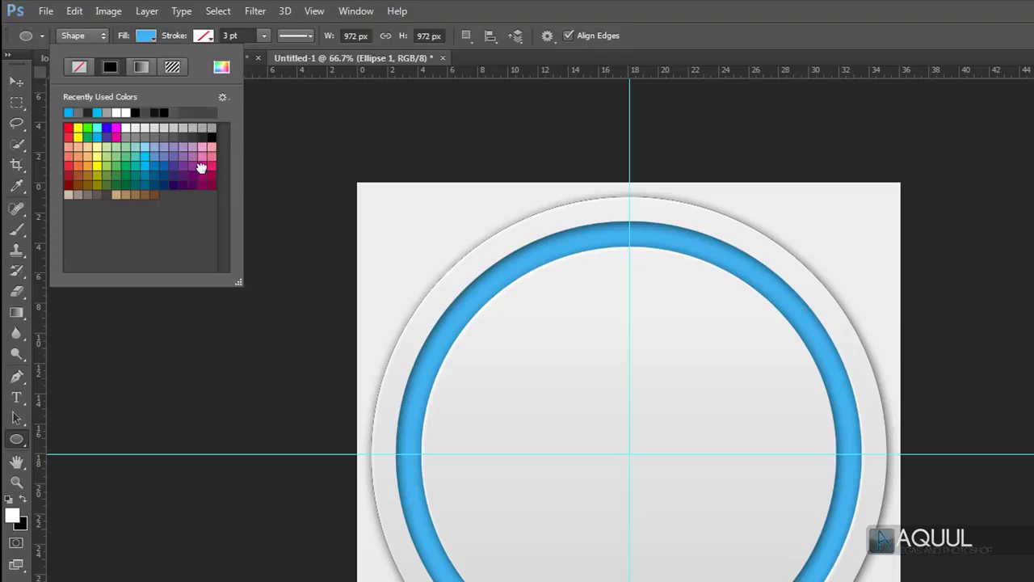
{"action": "left_click", "coordinate": [202, 167]}
{"action": "left_click", "coordinate": [186, 202]}
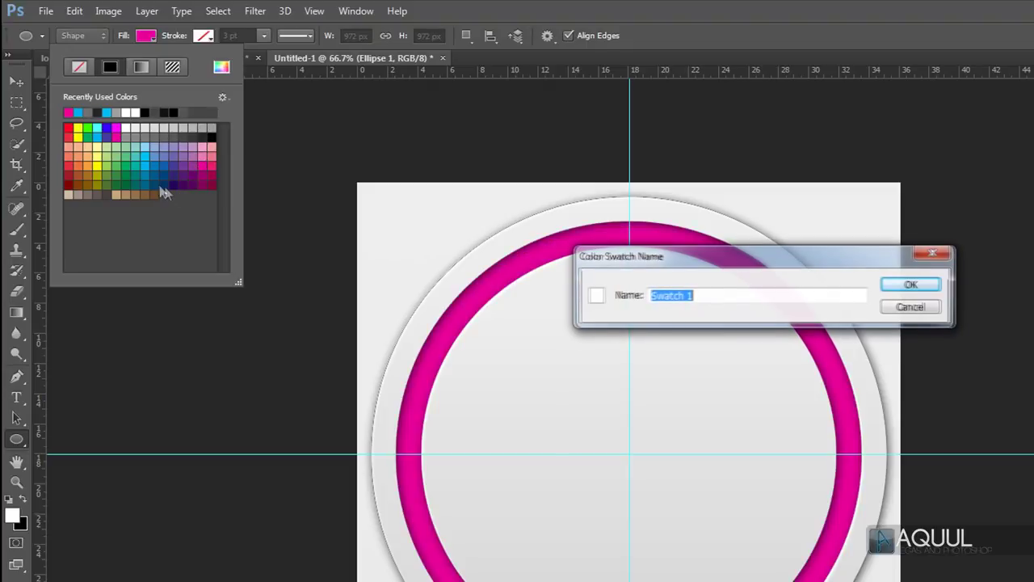
{"action": "left_click", "coordinate": [917, 306]}
{"action": "left_click", "coordinate": [145, 162]}
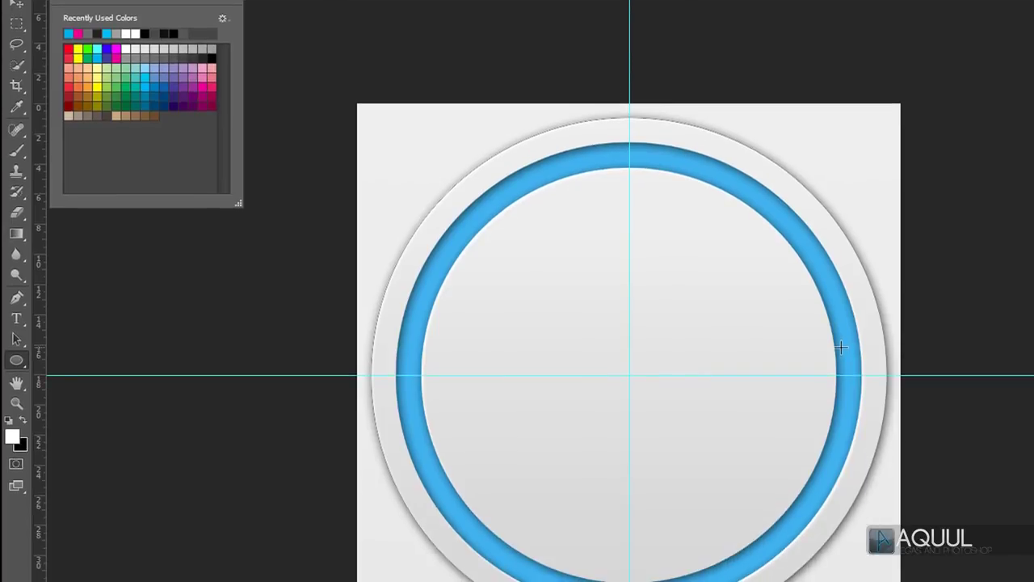
- Start a horizontal type mask reading D3 over the upper-left part of the canvas
{"action": "left_click", "coordinate": [18, 322]}
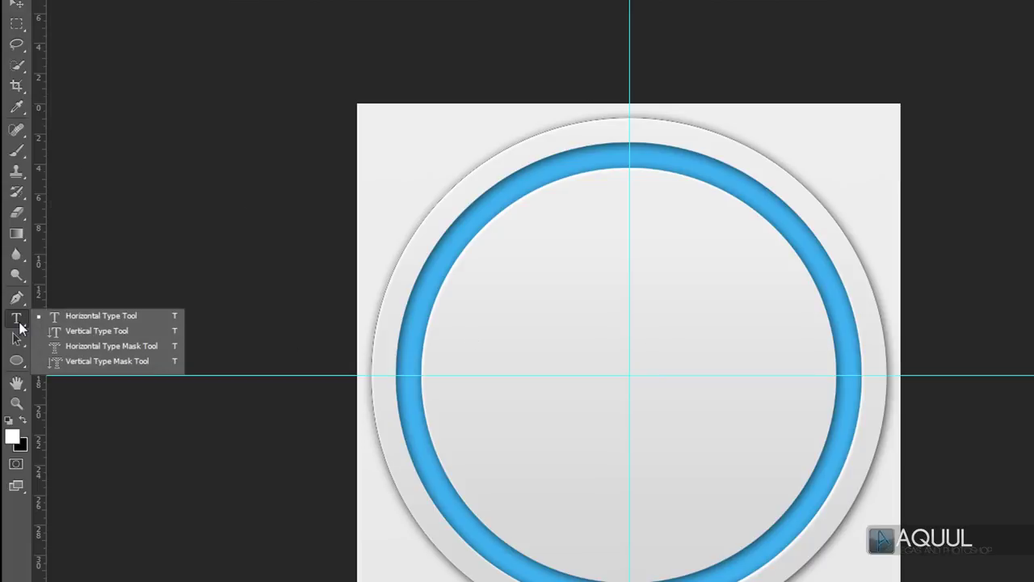
{"action": "left_click", "coordinate": [152, 343]}
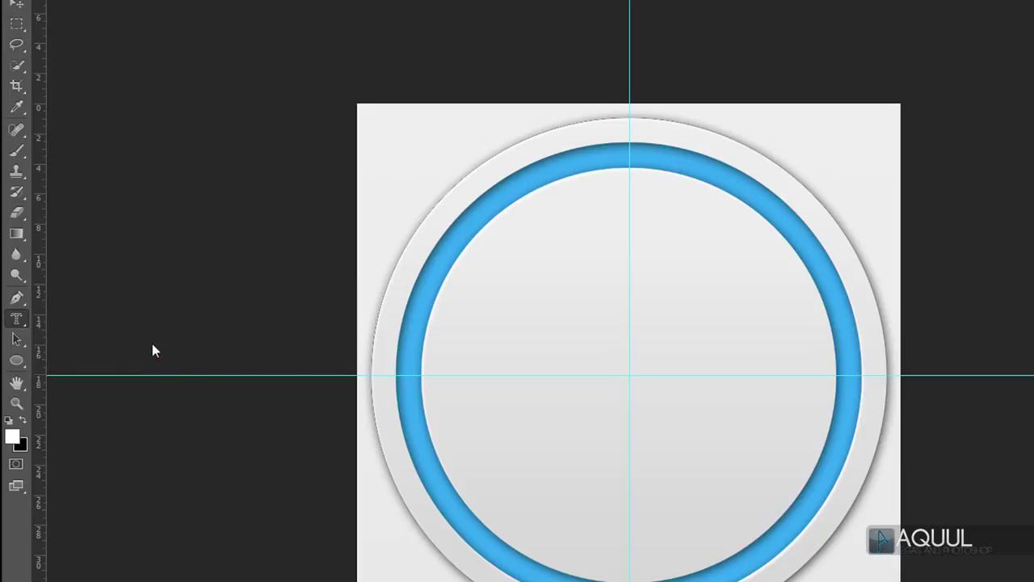
{"action": "left_click", "coordinate": [373, 245]}
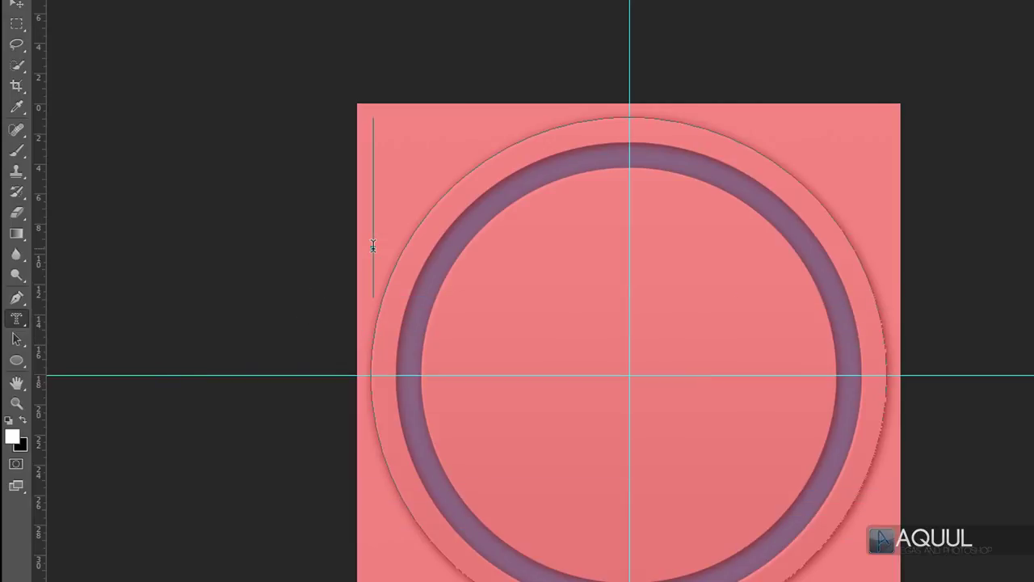
{"action": "type", "text": "D3"}
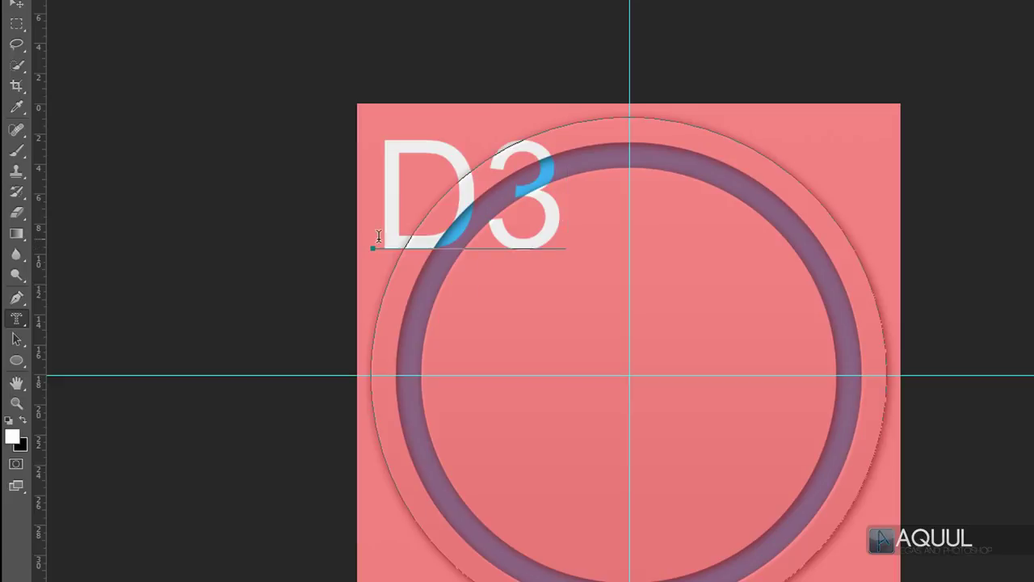
- Set the D3 mask text to the Dodger Condensed font at 463 pt
{"action": "key", "text": "ctrl+a"}
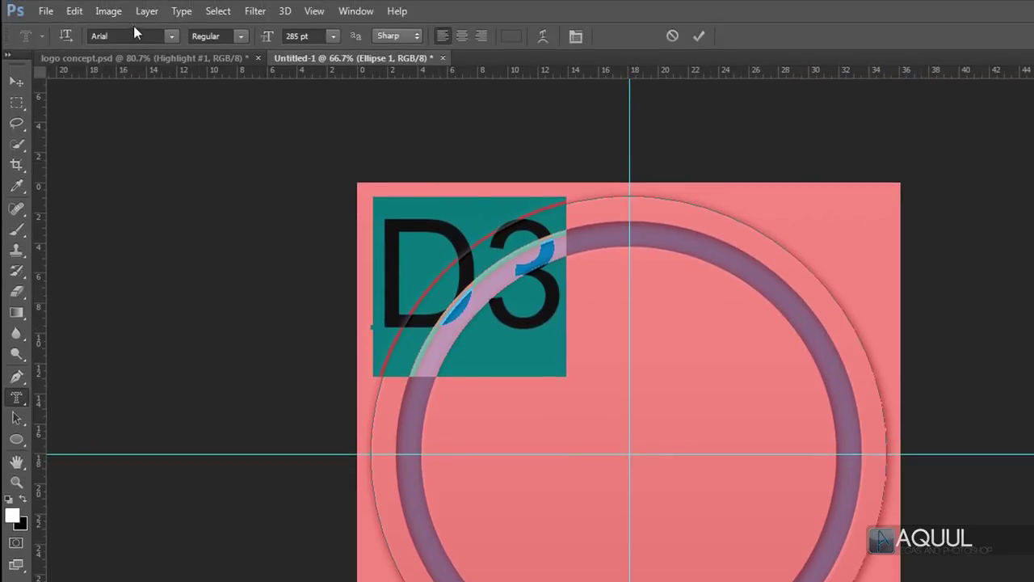
{"action": "left_click", "coordinate": [133, 37]}
{"action": "type", "text": "Dodger Condens..."}
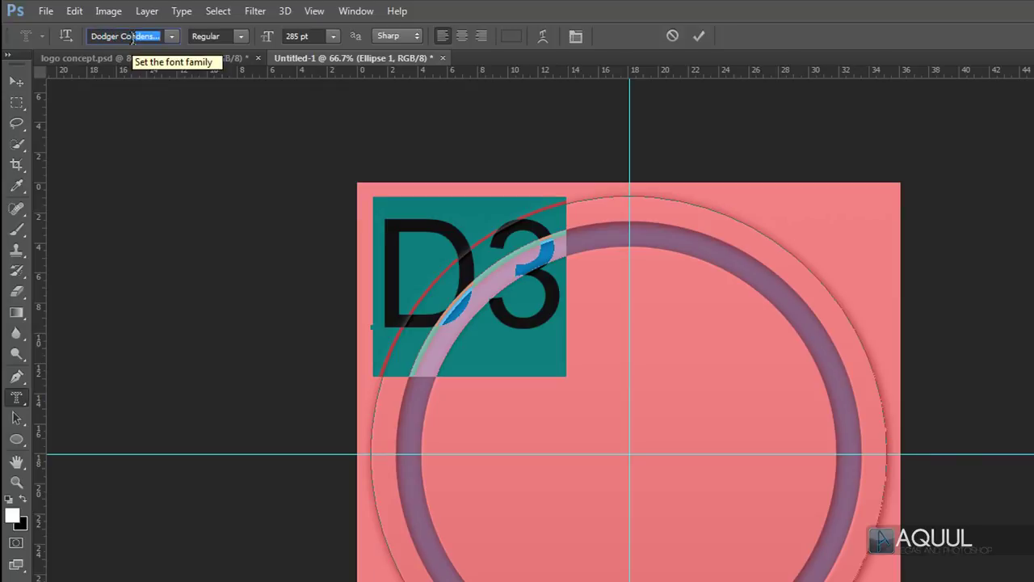
{"action": "key", "text": "Return"}
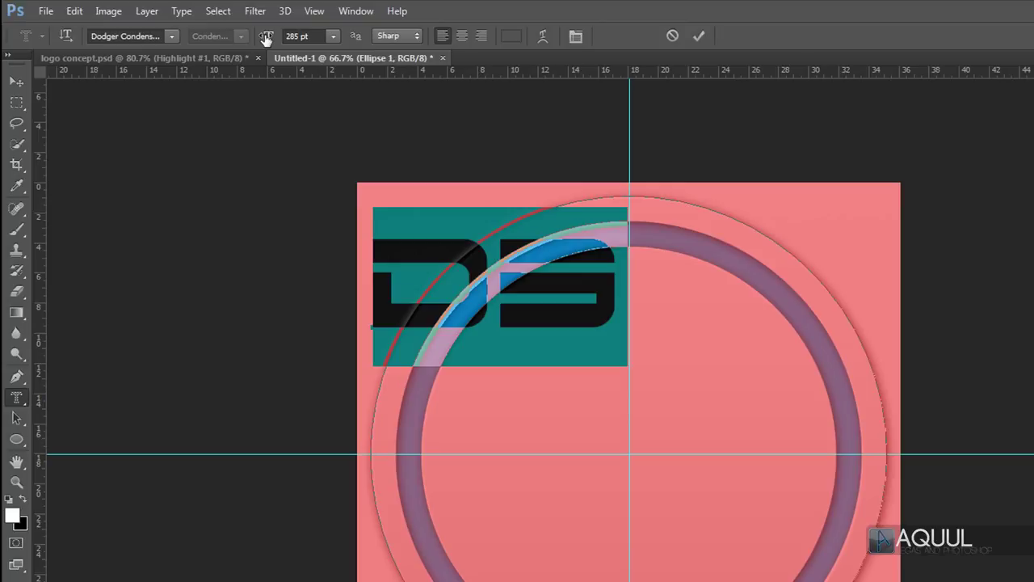
{"action": "left_click_drag", "start_coordinate": [266, 38], "coordinate": [409, 39]}
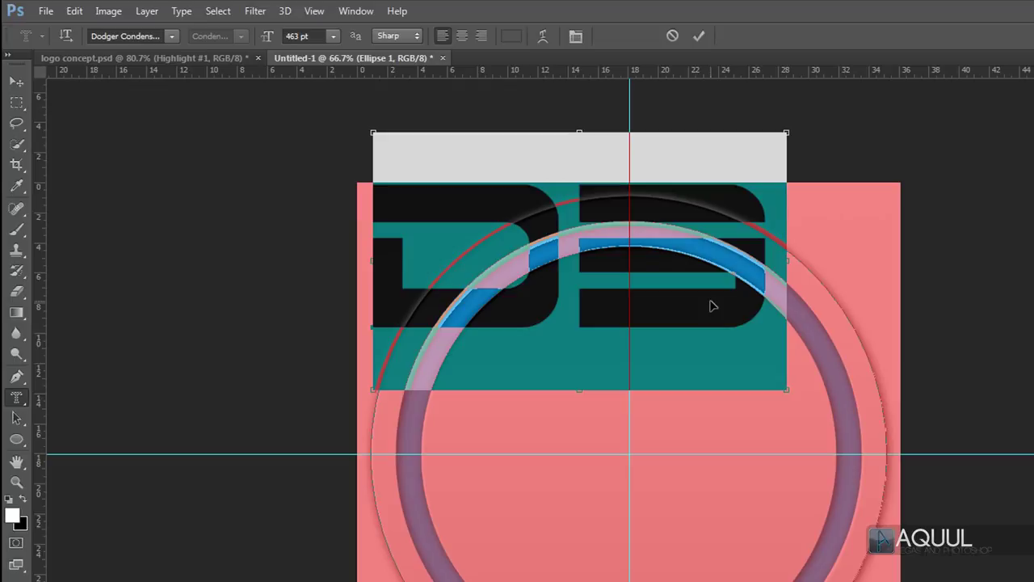
- Position the D3 mask text across the circle's centre, enlarge it to overlap the blue ring on both sides, and commit it as a selection
{"action": "left_click_drag", "start_coordinate": [708, 302], "coordinate": [740, 442]}
{"action": "left_click_drag", "start_coordinate": [422, 294], "coordinate": [443, 345]}
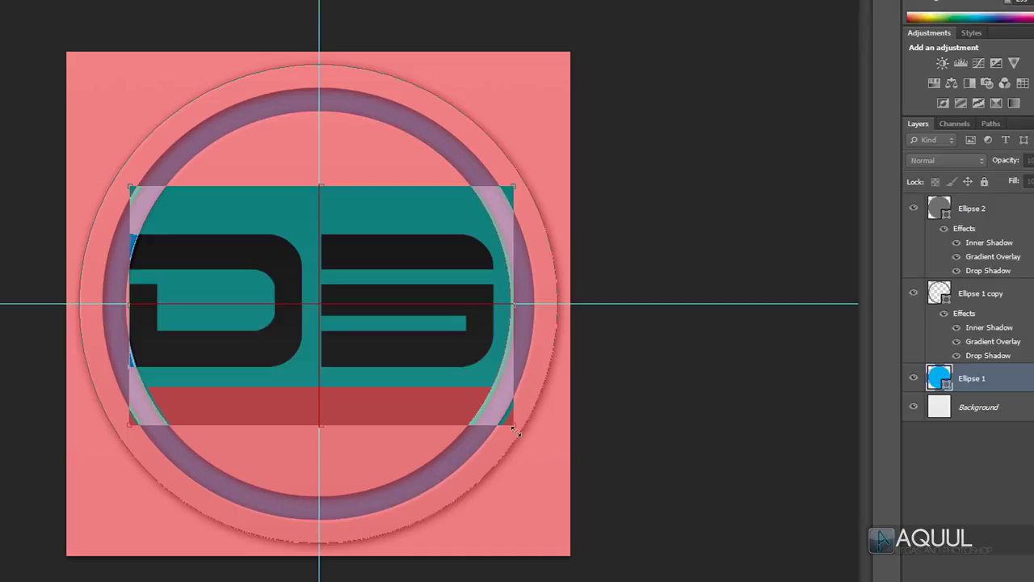
{"action": "left_click_drag", "start_coordinate": [516, 430], "coordinate": [541, 441]}
{"action": "left_click_drag", "start_coordinate": [296, 340], "coordinate": [294, 341]}
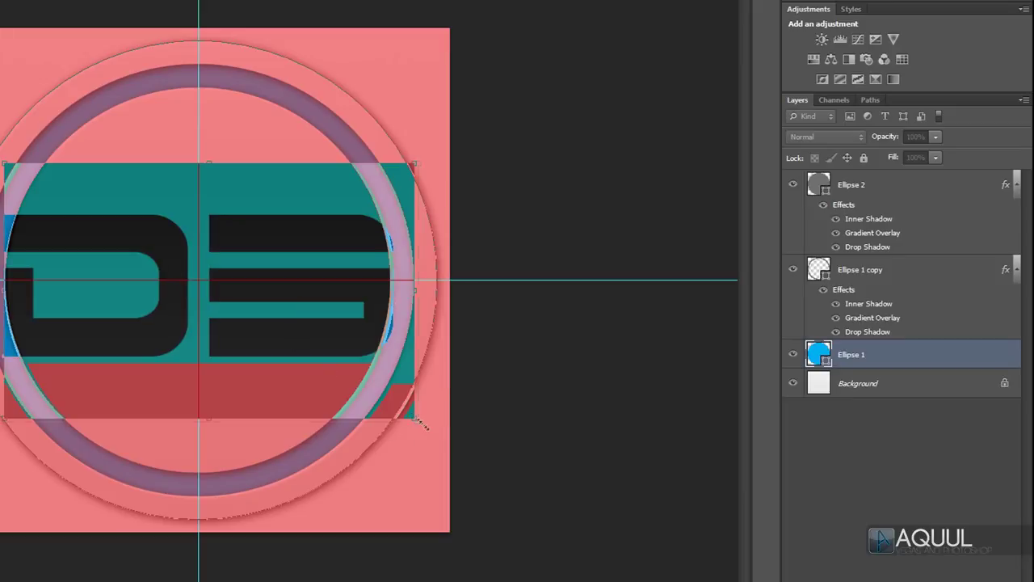
{"action": "left_click_drag", "start_coordinate": [424, 425], "coordinate": [430, 430]}
{"action": "key", "text": "Return"}
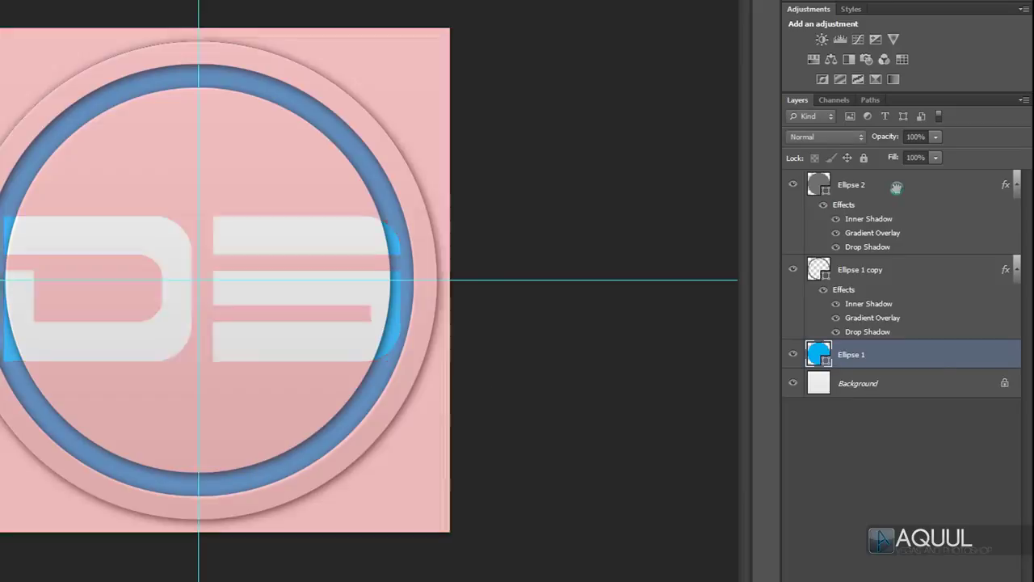
- Cut the D3 selection out of the Ellipse 2 layer with a layer mask and shift the cutout slightly left to centre it
{"action": "left_click", "coordinate": [897, 188]}
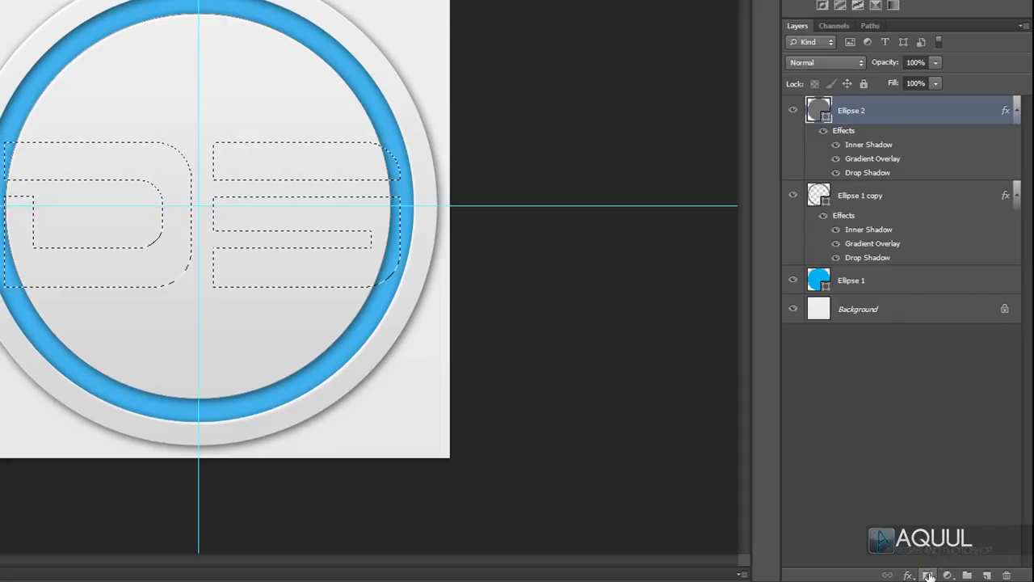
{"action": "left_click", "coordinate": [929, 575]}
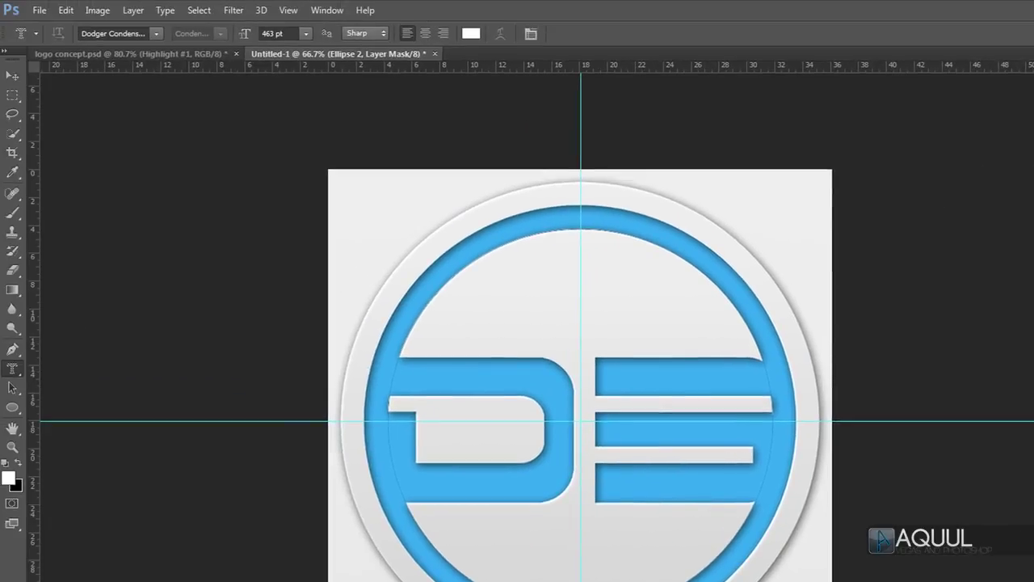
{"action": "left_click", "coordinate": [12, 76]}
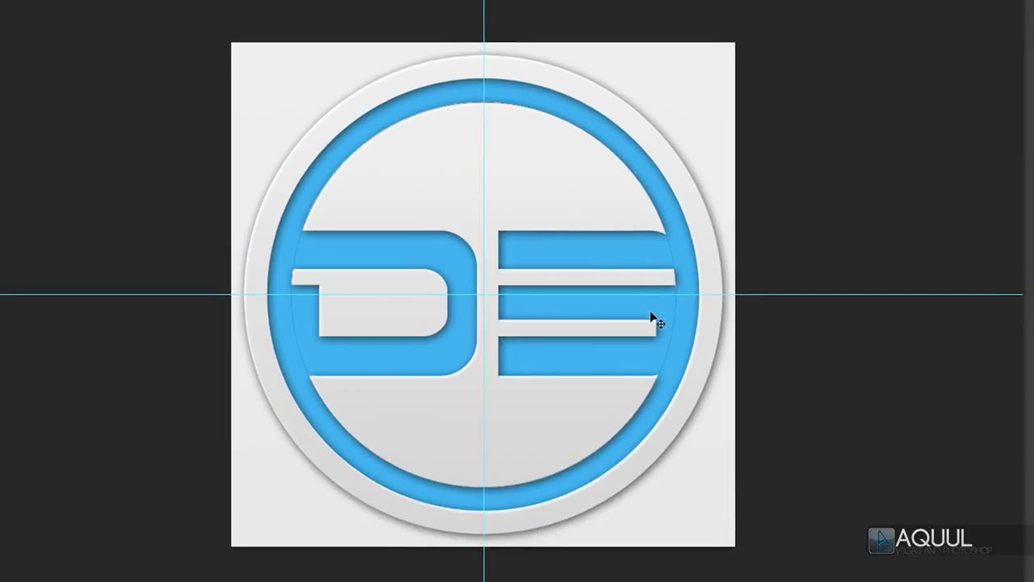
{"action": "mouse_move", "coordinate": [652, 317]}
{"action": "left_mouse_down"}
{"action": "mouse_move", "coordinate": [638, 311]}
{"action": "mouse_move", "coordinate": [649, 317]}
{"action": "left_mouse_up"}
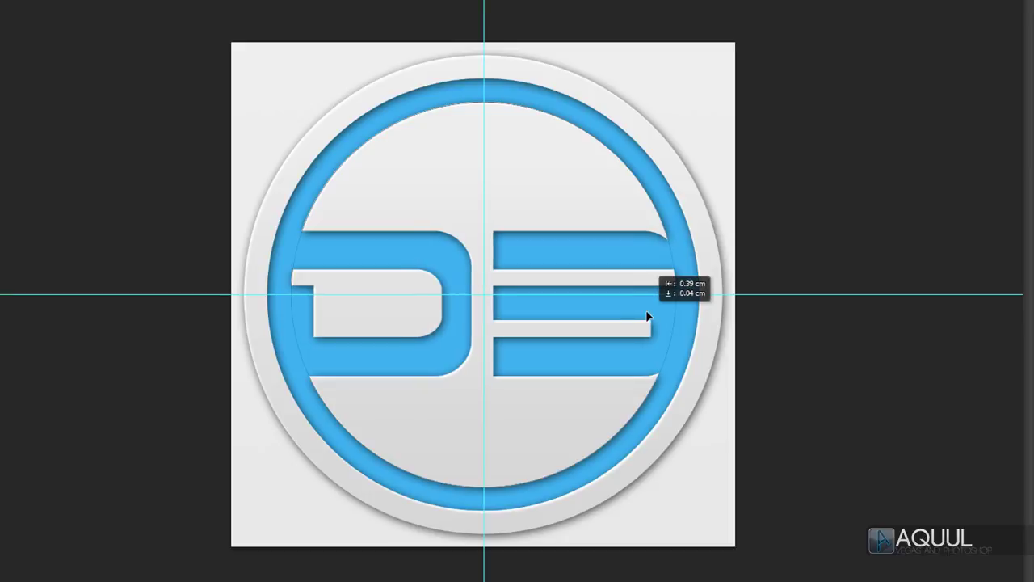
{"action": "left_click_drag", "start_coordinate": [647, 315], "coordinate": [648, 318]}
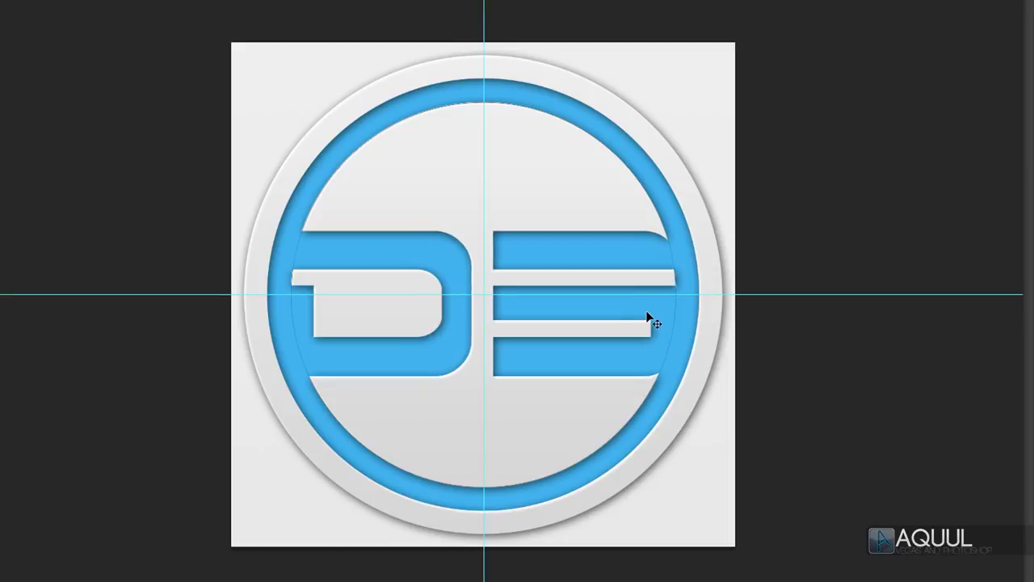
{"action": "key", "text": "Right"}
{"action": "key", "text": "Right"}
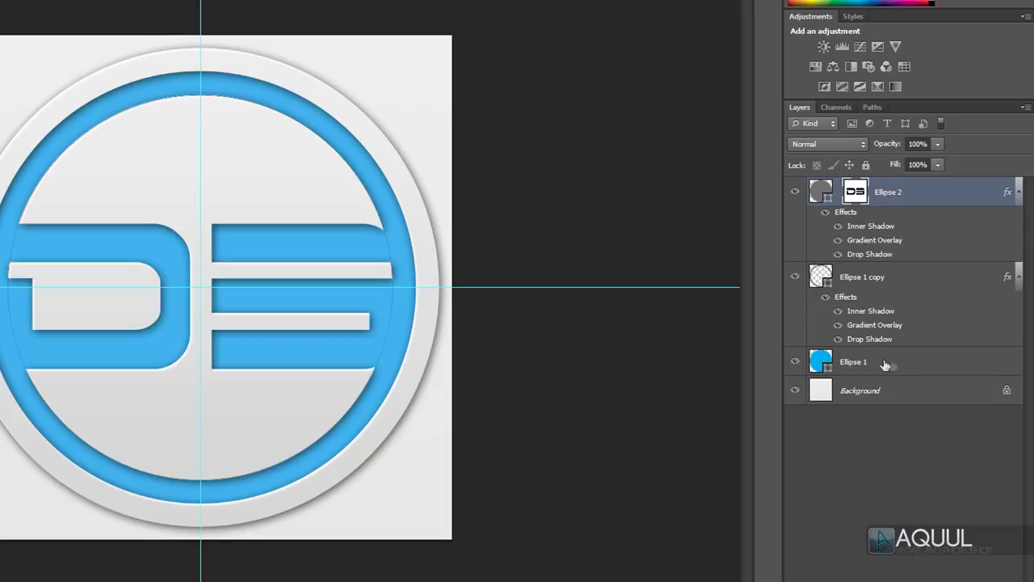
- Load the Ellipse 1 outline as a selection and add a new layer placed directly above Ellipse 1
{"action": "left_click", "coordinate": [822, 360], "text": "ctrl"}
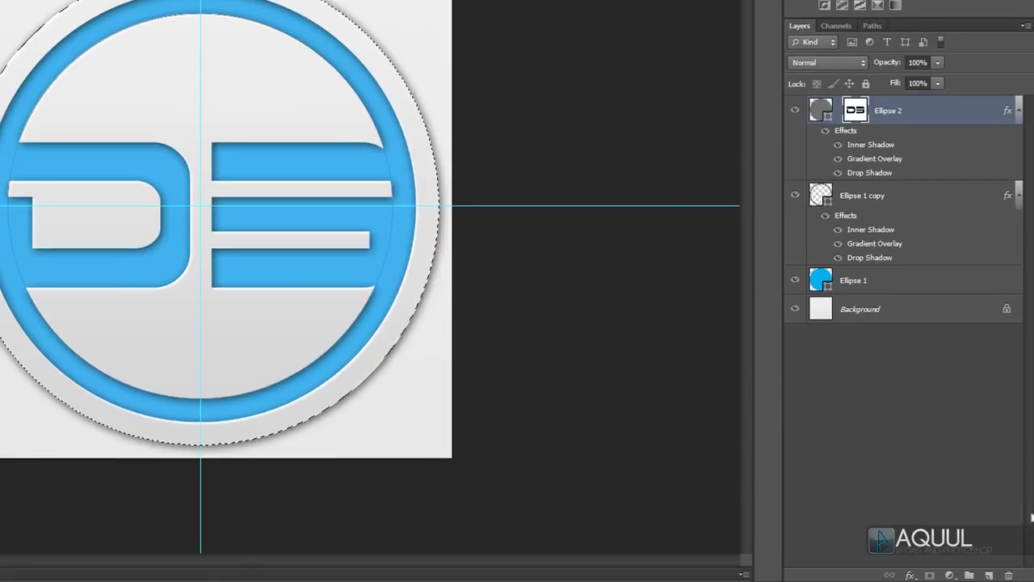
{"action": "left_click", "coordinate": [990, 575]}
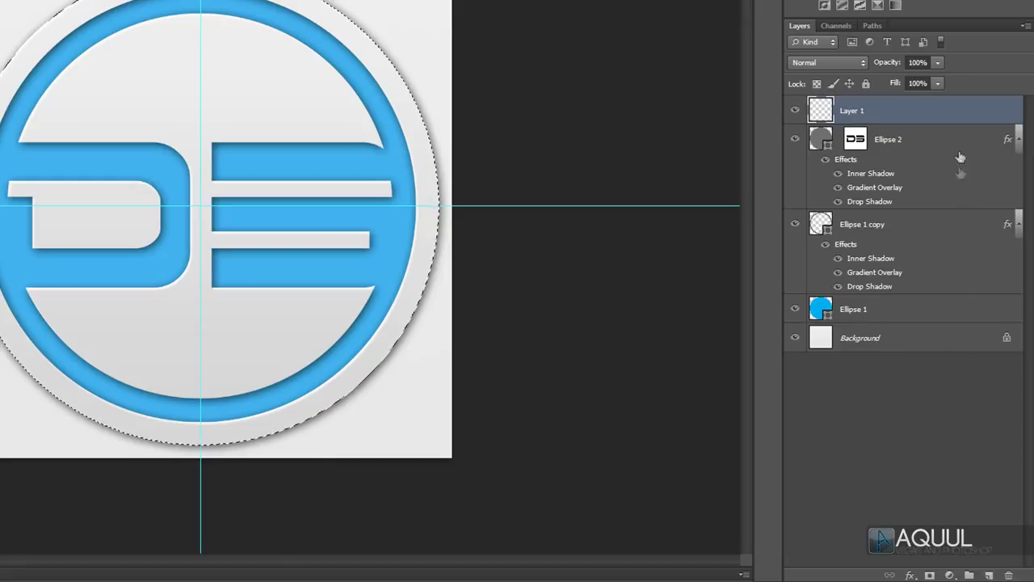
{"action": "left_click_drag", "start_coordinate": [958, 111], "coordinate": [948, 272]}
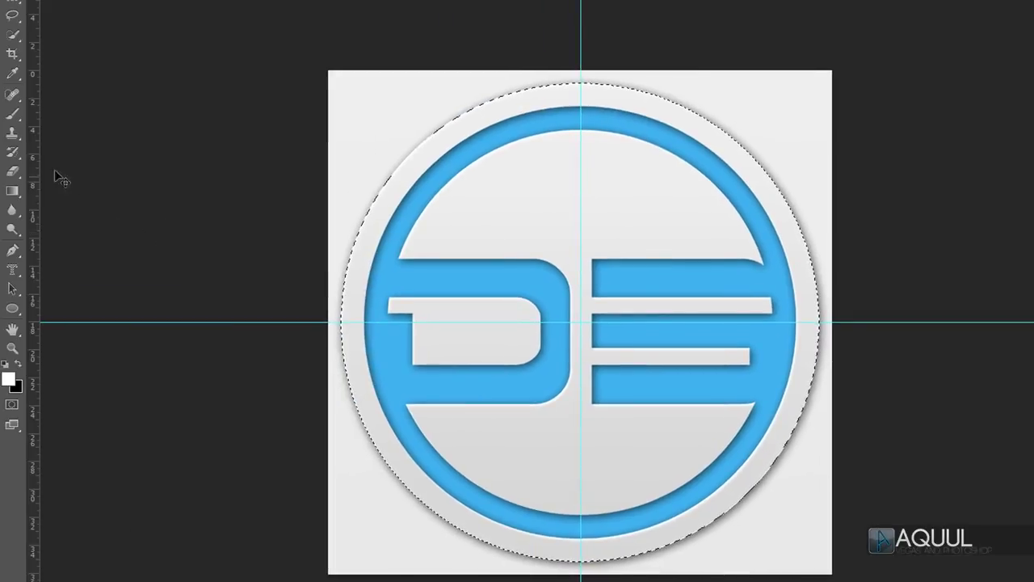
- Paint a soft white highlight over the circle's lower-right area with a 657 px brush at 0% hardness
{"action": "right_click", "coordinate": [12, 113]}
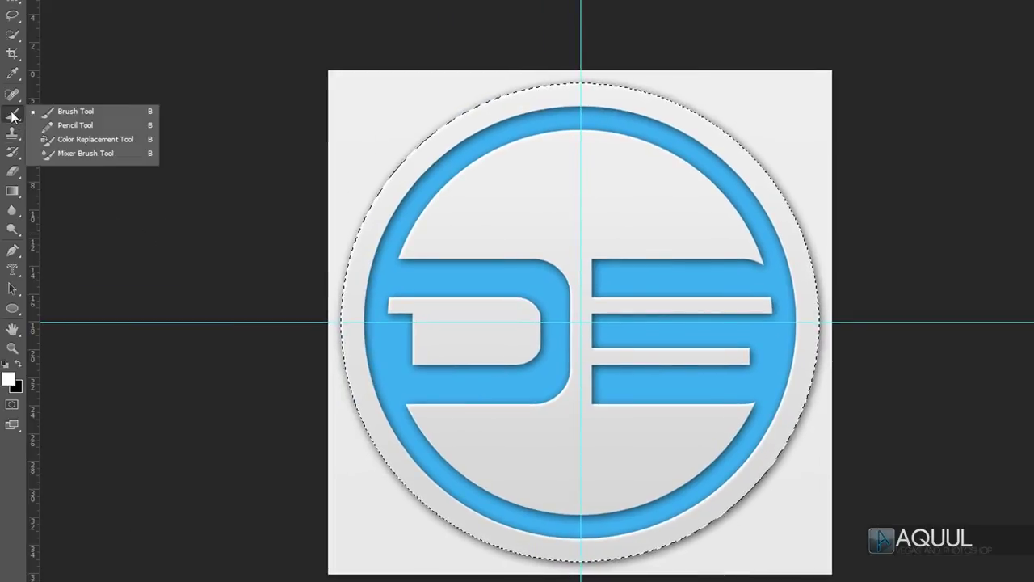
{"action": "left_click", "coordinate": [98, 110]}
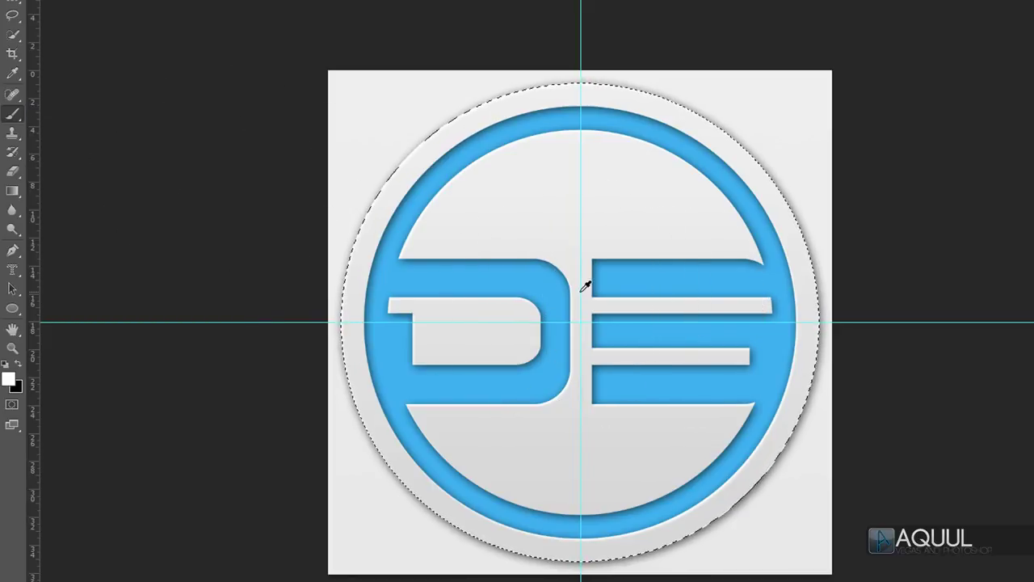
{"action": "mouse_move", "coordinate": [577, 289]}
{"action": "left_mouse_down"}
{"action": "mouse_move", "coordinate": [571, 299]}
{"action": "mouse_move", "coordinate": [815, 287]}
{"action": "mouse_move", "coordinate": [657, 293]}
{"action": "mouse_move", "coordinate": [479, 277]}
{"action": "mouse_move", "coordinate": [598, 277]}
{"action": "mouse_move", "coordinate": [541, 278]}
{"action": "mouse_move", "coordinate": [562, 277]}
{"action": "mouse_move", "coordinate": [576, 169]}
{"action": "mouse_move", "coordinate": [557, 566]}
{"action": "mouse_move", "coordinate": [577, 235]}
{"action": "left_mouse_up"}
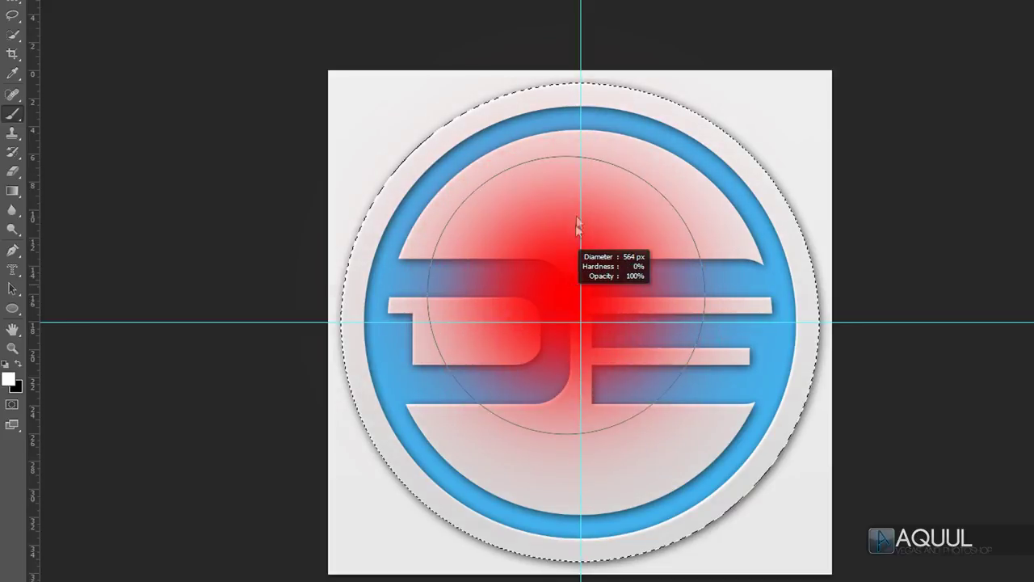
{"action": "mouse_move", "coordinate": [580, 188]}
{"action": "left_mouse_down"}
{"action": "mouse_move", "coordinate": [537, 210]}
{"action": "mouse_move", "coordinate": [582, 200]}
{"action": "left_mouse_up"}
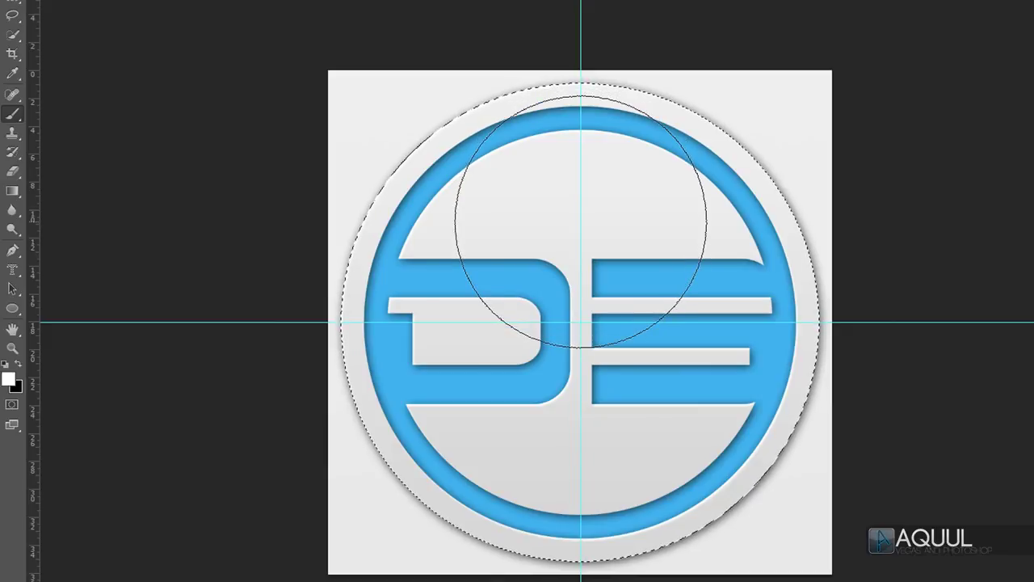
{"action": "key", "text": "i"}
{"action": "left_click", "coordinate": [9, 379]}
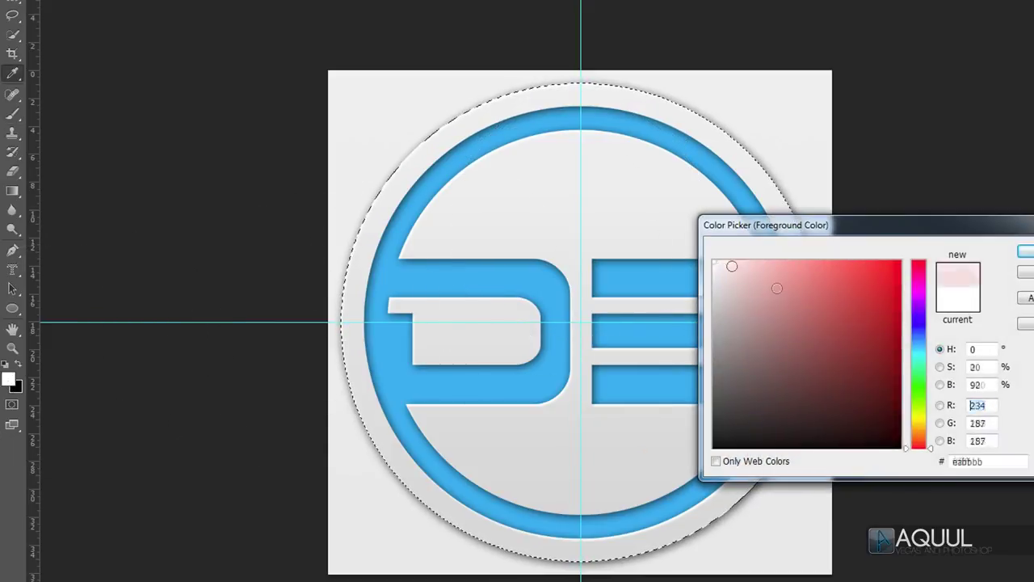
{"action": "key", "text": "Return"}
{"action": "key", "text": "b"}
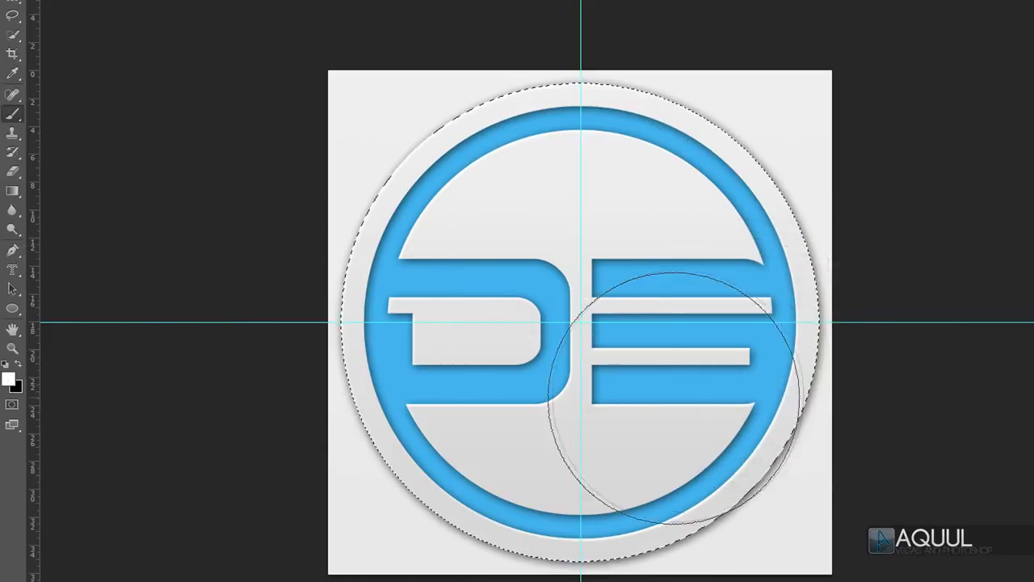
{"action": "left_click", "coordinate": [656, 387]}
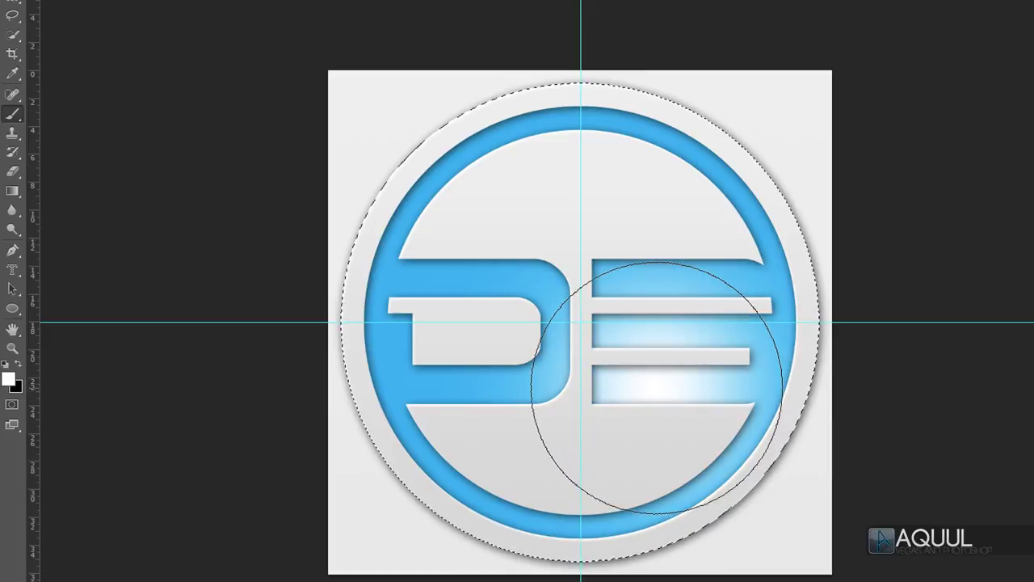
{"action": "mouse_move", "coordinate": [656, 387]}
{"action": "left_mouse_down"}
{"action": "mouse_move", "coordinate": [673, 428]}
{"action": "mouse_move", "coordinate": [700, 439]}
{"action": "left_mouse_up"}
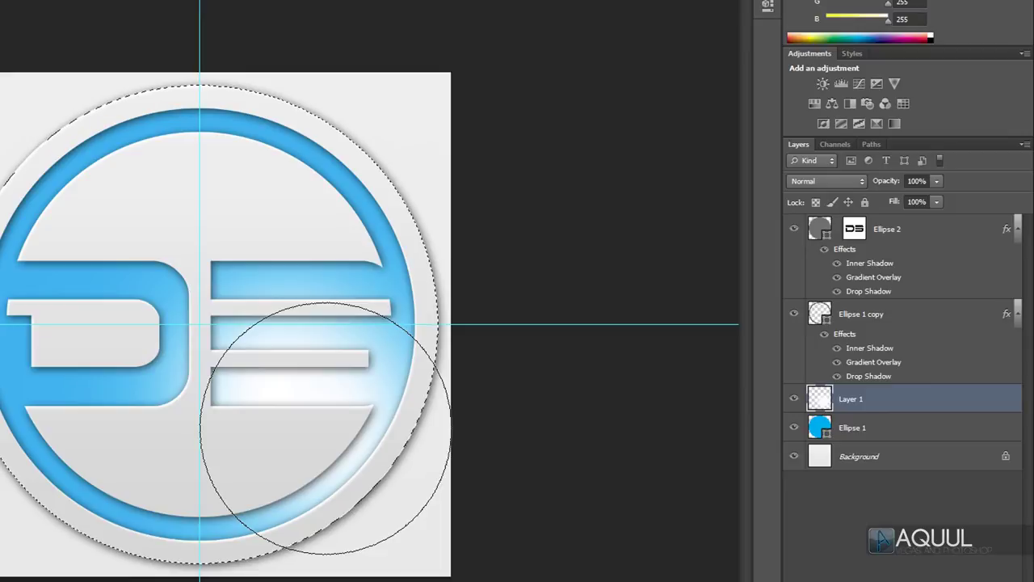
- Set Layer 1 to the Overlay blend mode at 67% opacity
{"action": "left_click", "coordinate": [840, 180]}
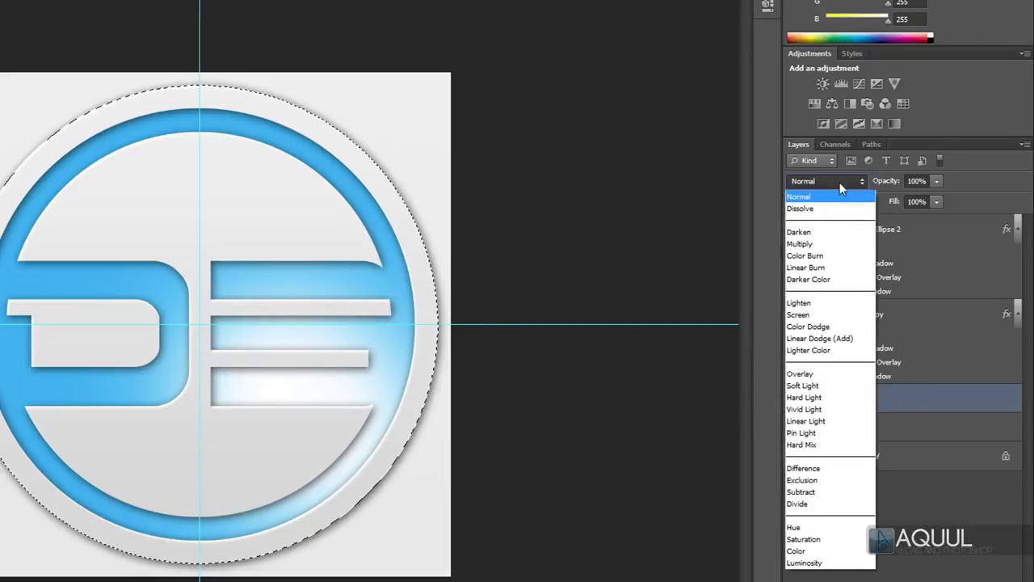
{"action": "left_click", "coordinate": [816, 374]}
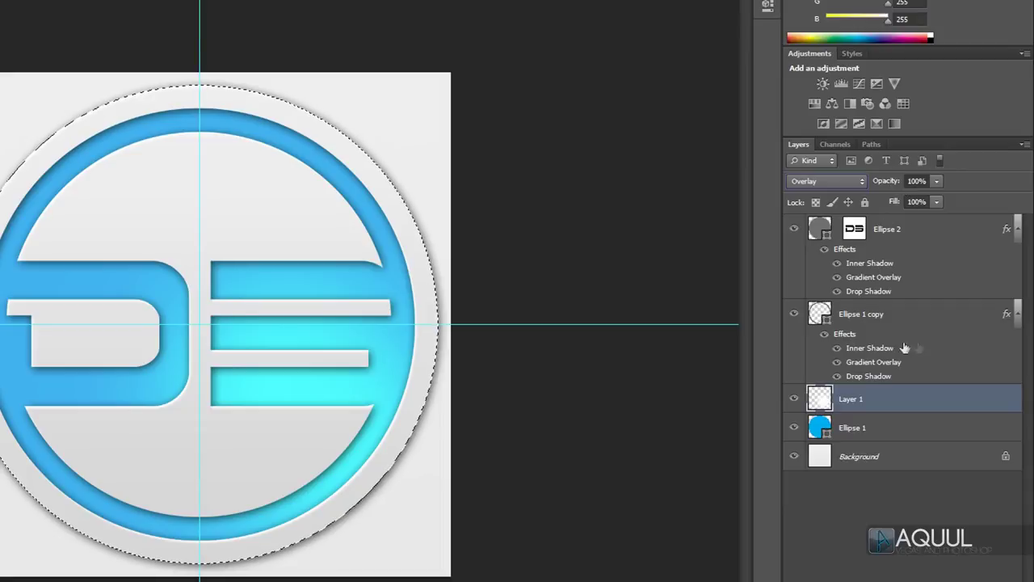
{"action": "left_click_drag", "start_coordinate": [892, 185], "coordinate": [877, 188]}
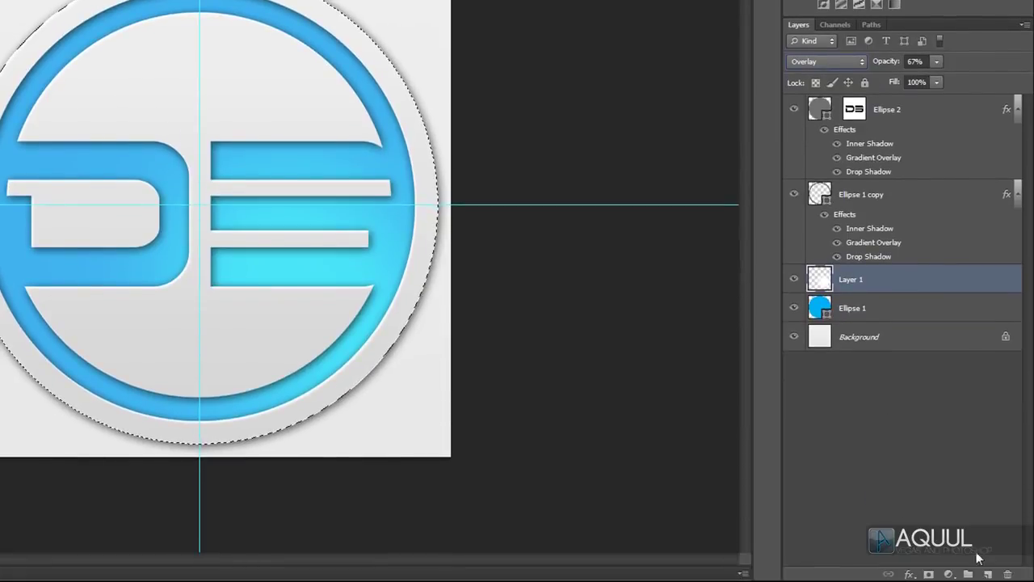
- Add a new layer at the top of the layer stack and subtract the circle's lower half from the selection along the horizontal guide
{"action": "left_click", "coordinate": [988, 574]}
{"action": "left_click_drag", "start_coordinate": [894, 285], "coordinate": [909, 111]}
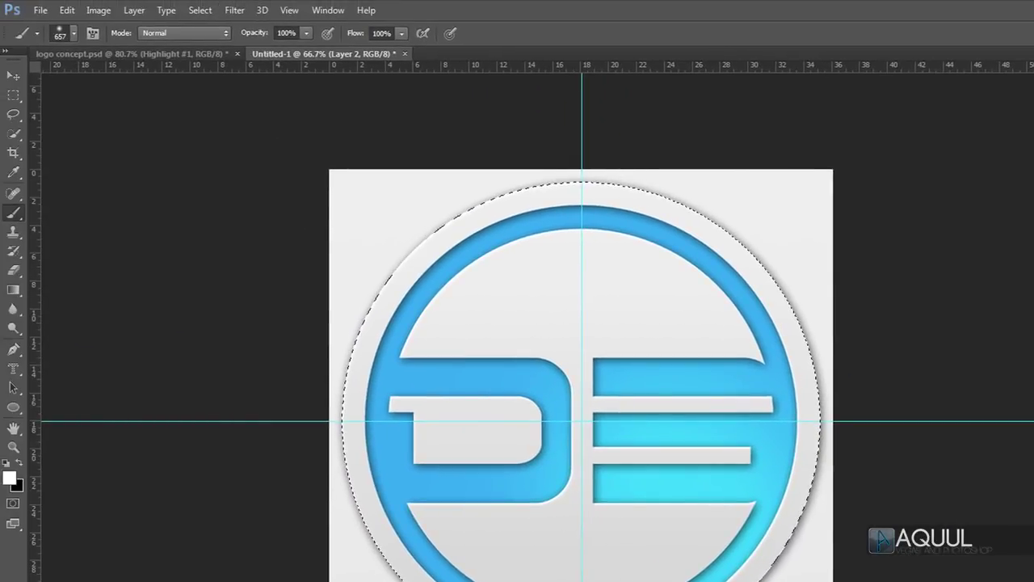
{"action": "left_click_drag", "start_coordinate": [13, 94], "coordinate": [122, 95]}
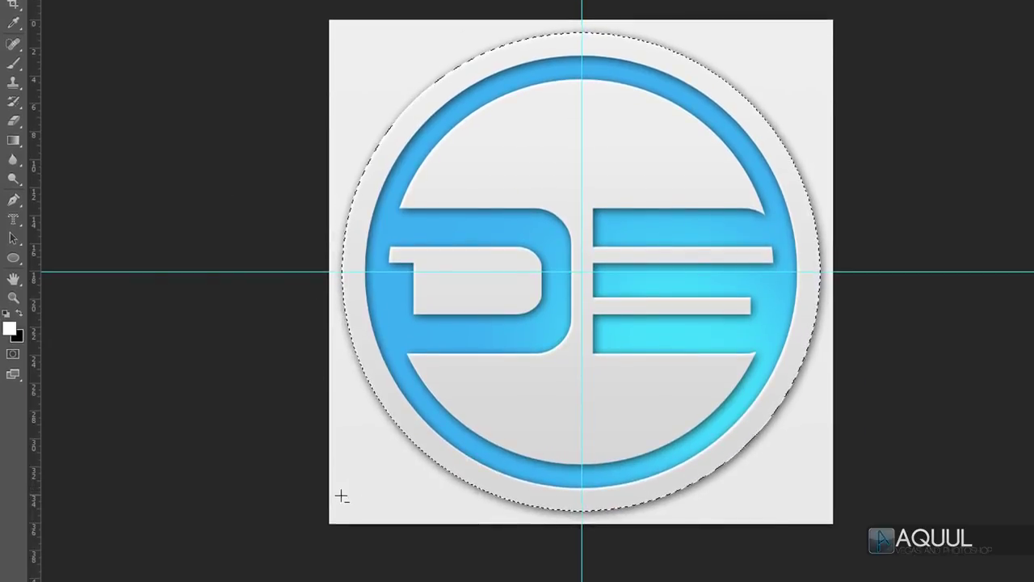
{"action": "left_click_drag", "start_coordinate": [327, 526], "coordinate": [857, 275]}
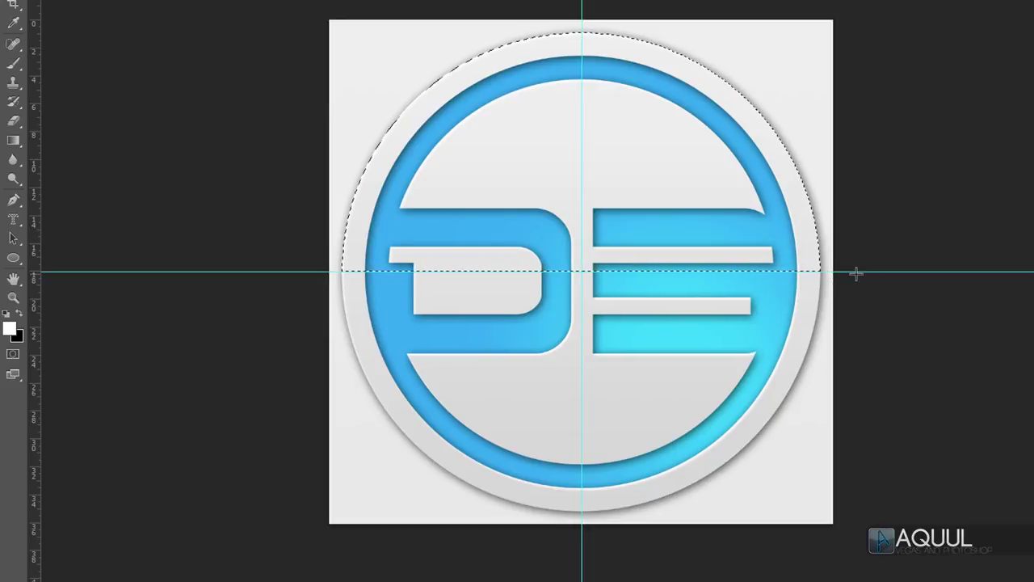
- Fill the selected upper half of the circle on Layer 2 with white (ffffff)
{"action": "left_click", "coordinate": [9, 330]}
{"action": "key", "text": "Return"}
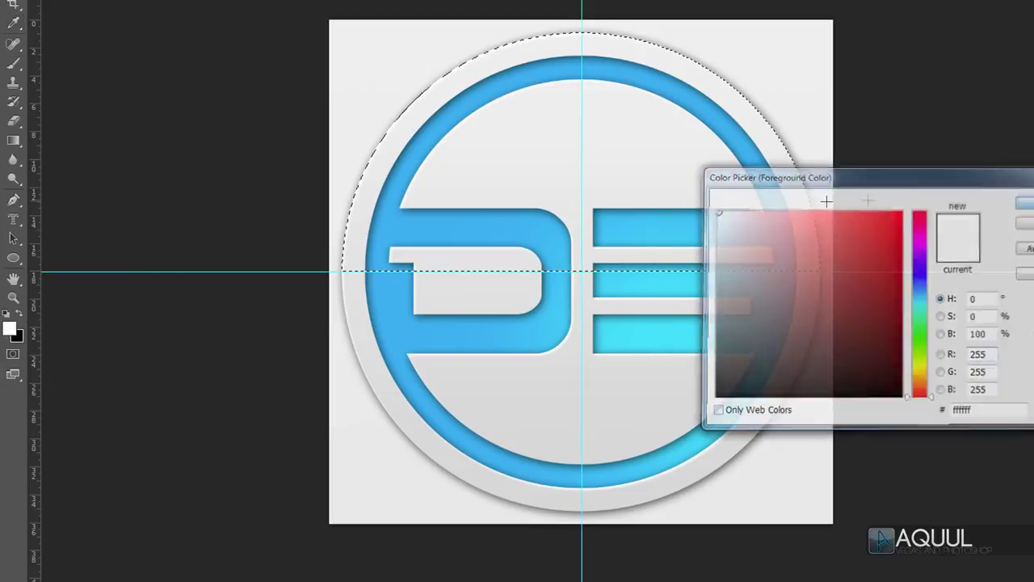
{"action": "key", "text": "alt+BackSpace"}
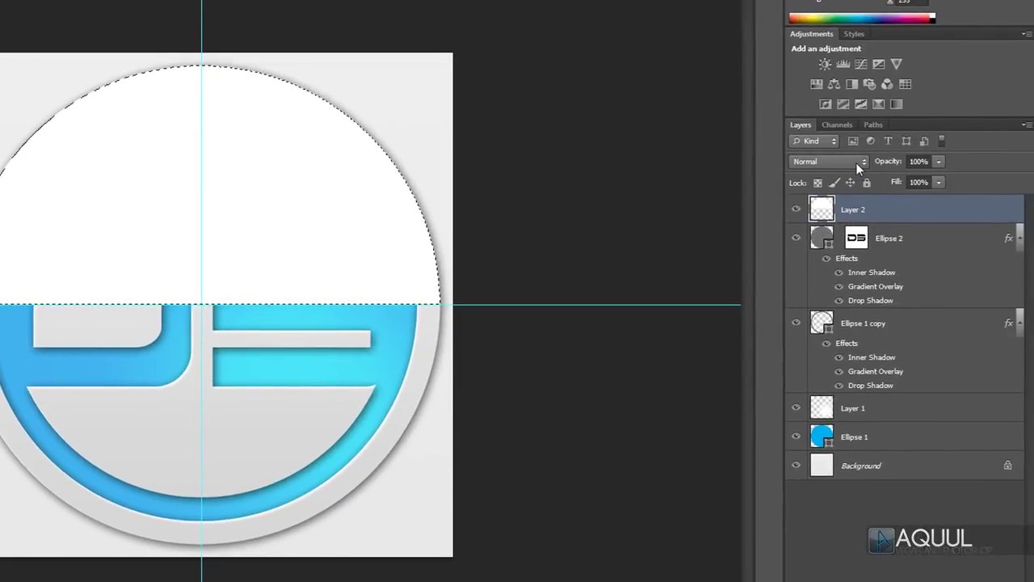
- Set Layer 2 to the Screen blend mode at 19% opacity
{"action": "left_click", "coordinate": [855, 162]}
{"action": "left_click", "coordinate": [841, 296]}
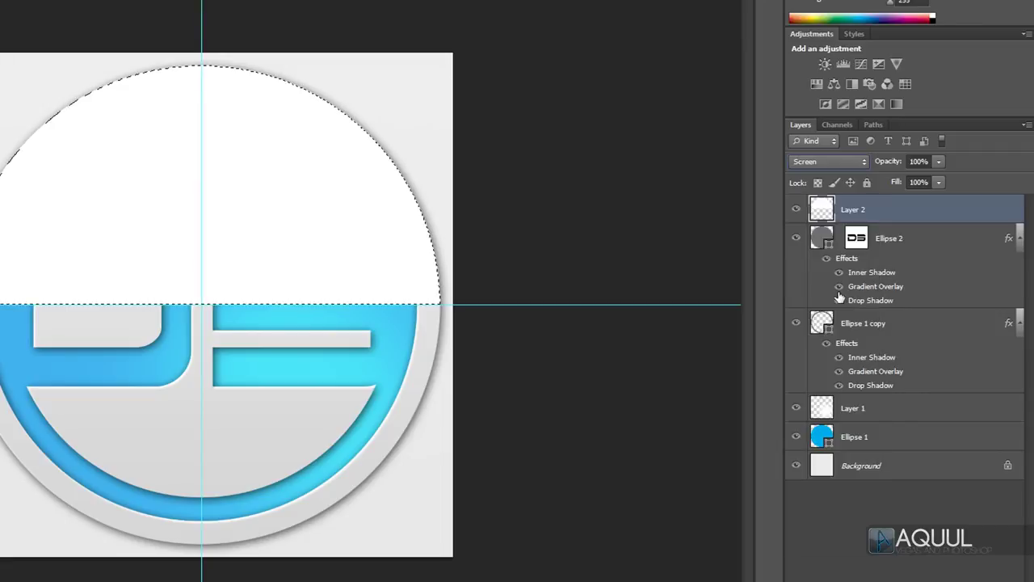
{"action": "left_click_drag", "start_coordinate": [894, 164], "coordinate": [835, 182]}
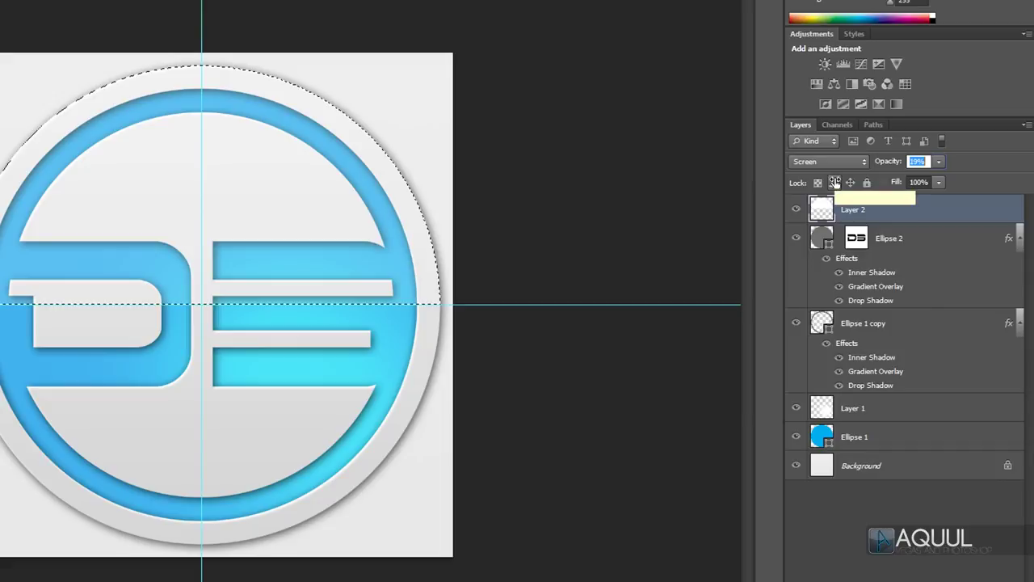
{"action": "key", "text": "Return"}
- Try pink, orange and deeper blue (0064fa) as fill colours for Ellipse 1
{"action": "left_click", "coordinate": [824, 440]}
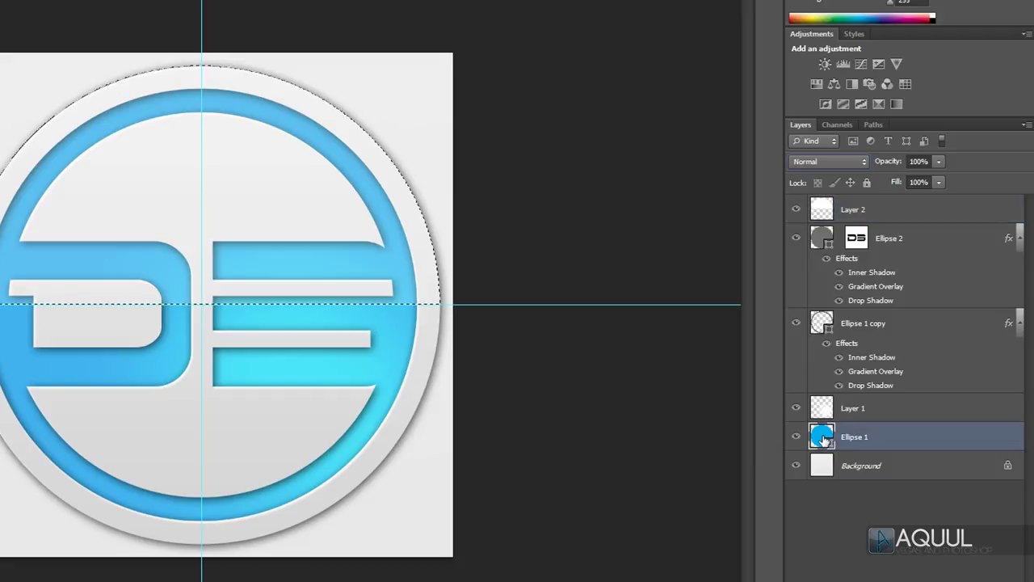
{"action": "double_click", "coordinate": [822, 437]}
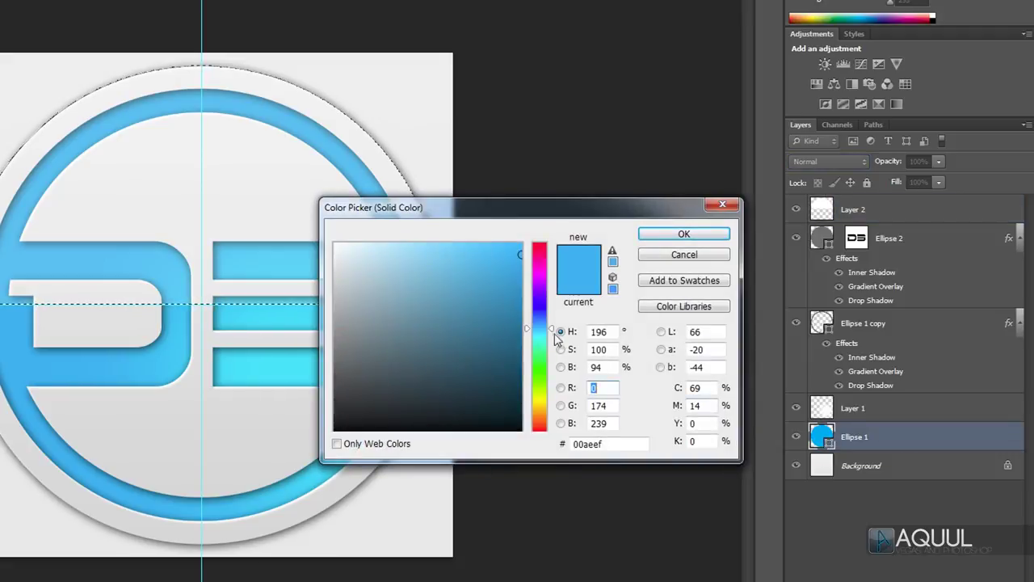
{"action": "left_click_drag", "start_coordinate": [534, 345], "coordinate": [535, 360]}
{"action": "left_click", "coordinate": [493, 329]}
{"action": "left_click", "coordinate": [450, 294]}
{"action": "left_click", "coordinate": [430, 329]}
{"action": "left_click", "coordinate": [536, 256]}
{"action": "left_click", "coordinate": [521, 244]}
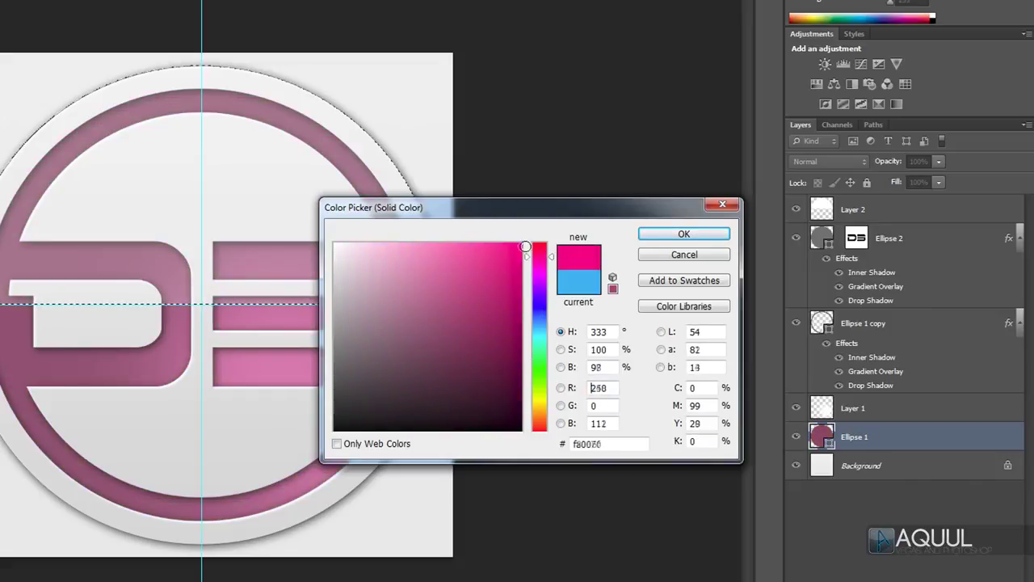
{"action": "left_click", "coordinate": [540, 369]}
{"action": "left_click_drag", "start_coordinate": [540, 372], "coordinate": [539, 415]}
{"action": "left_click_drag", "start_coordinate": [540, 337], "coordinate": [544, 321]}
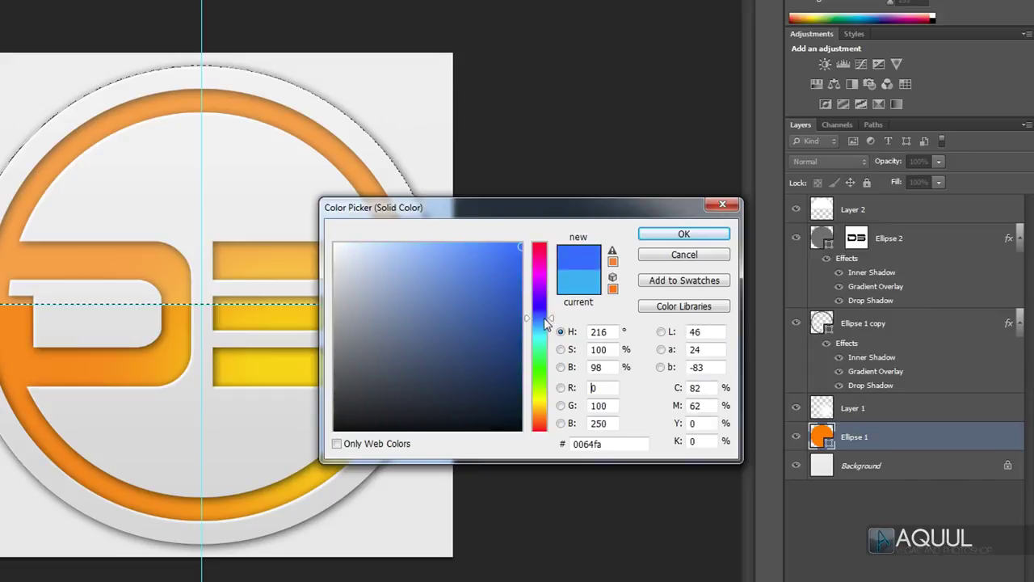
- Set the fill of Ellipse 1 to light blue 0bbbf4 and hide the Background layer
{"action": "type", "text": "129ed2"}
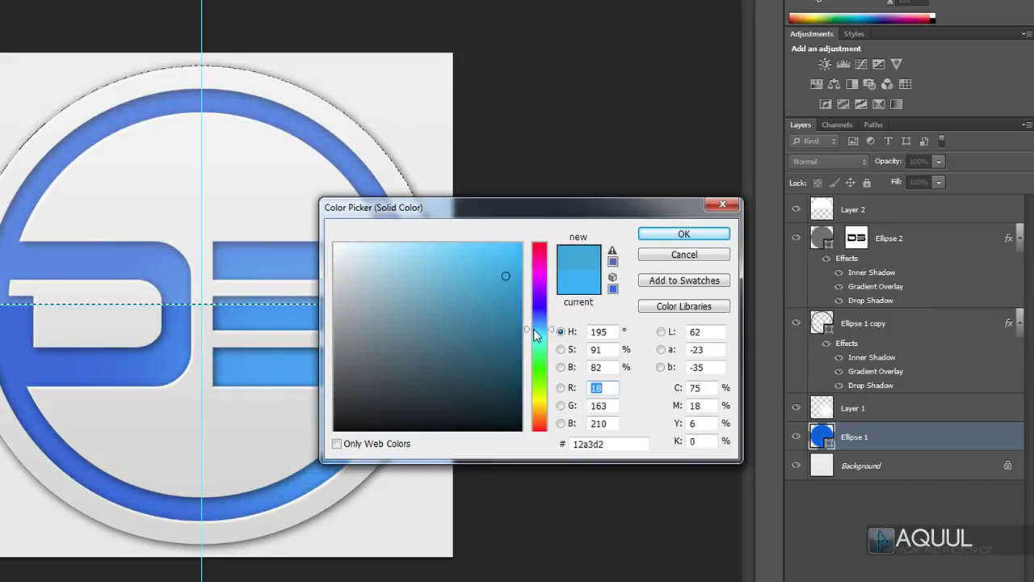
{"action": "left_click_drag", "start_coordinate": [506, 275], "coordinate": [515, 252]}
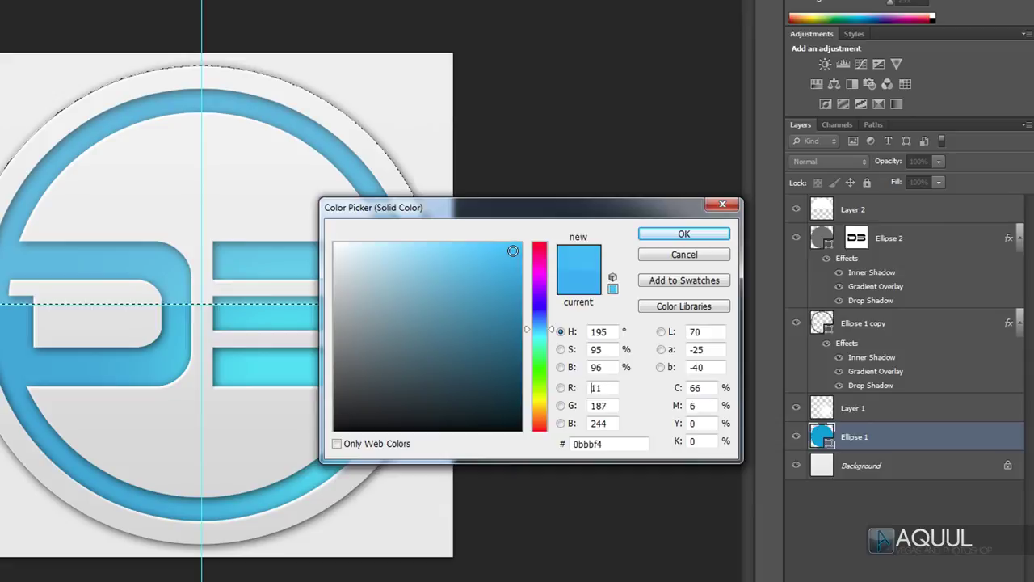
{"action": "left_click", "coordinate": [684, 233]}
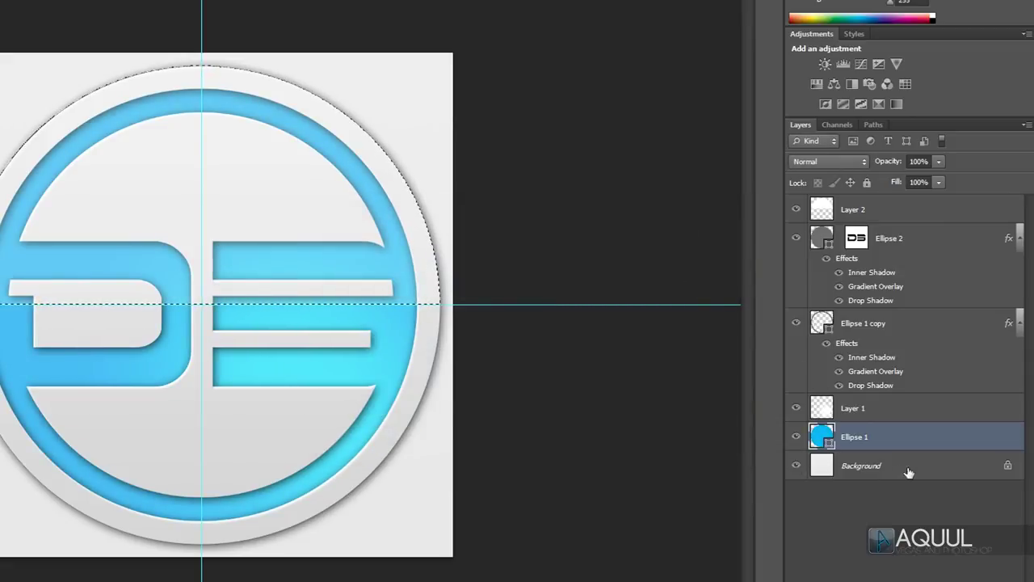
{"action": "left_click", "coordinate": [795, 466]}
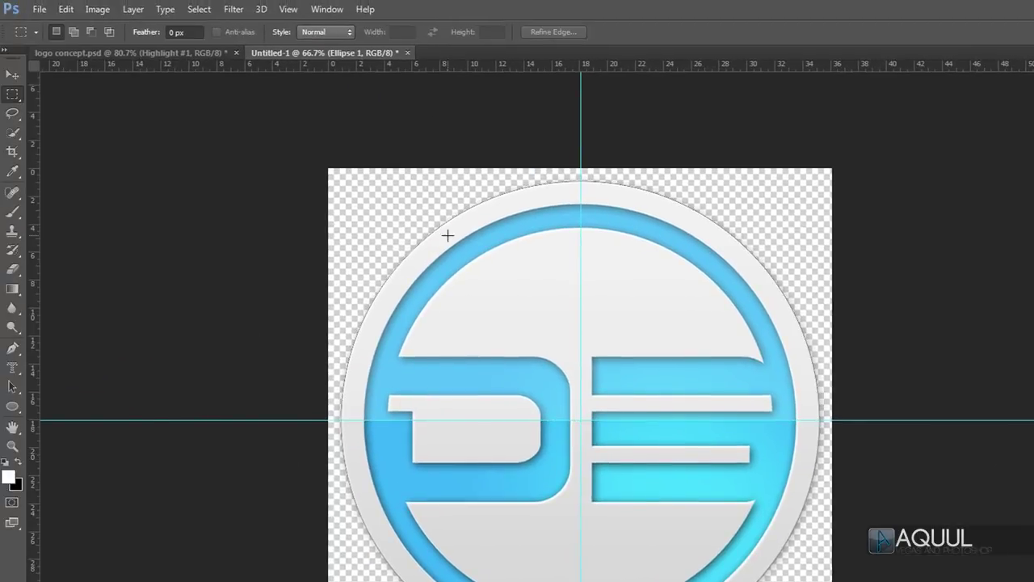
- Start saving the logo as a PNG copy named Untitled-1.png, and leave without saving
{"action": "left_click", "coordinate": [37, 10]}
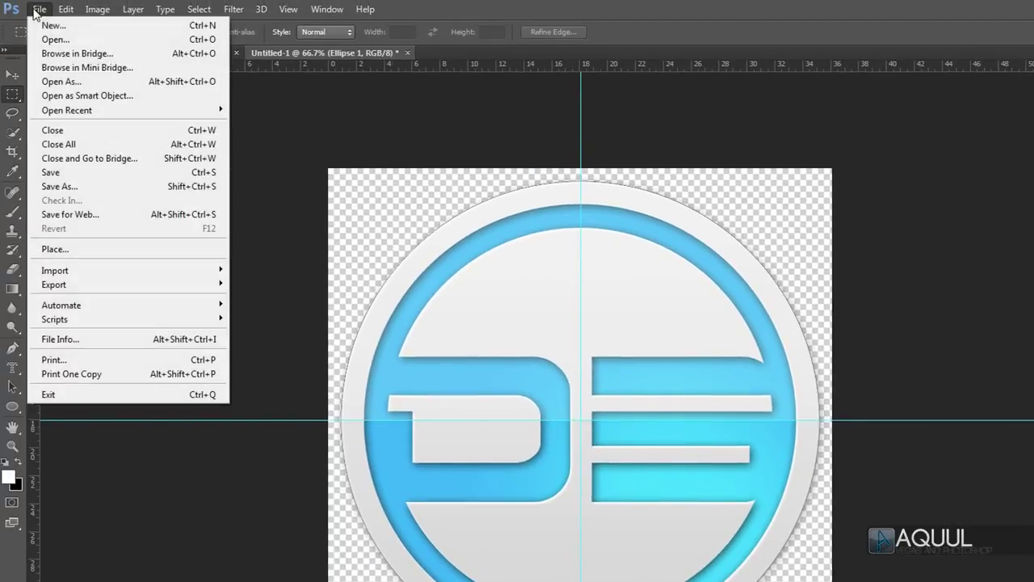
{"action": "left_click", "coordinate": [113, 173]}
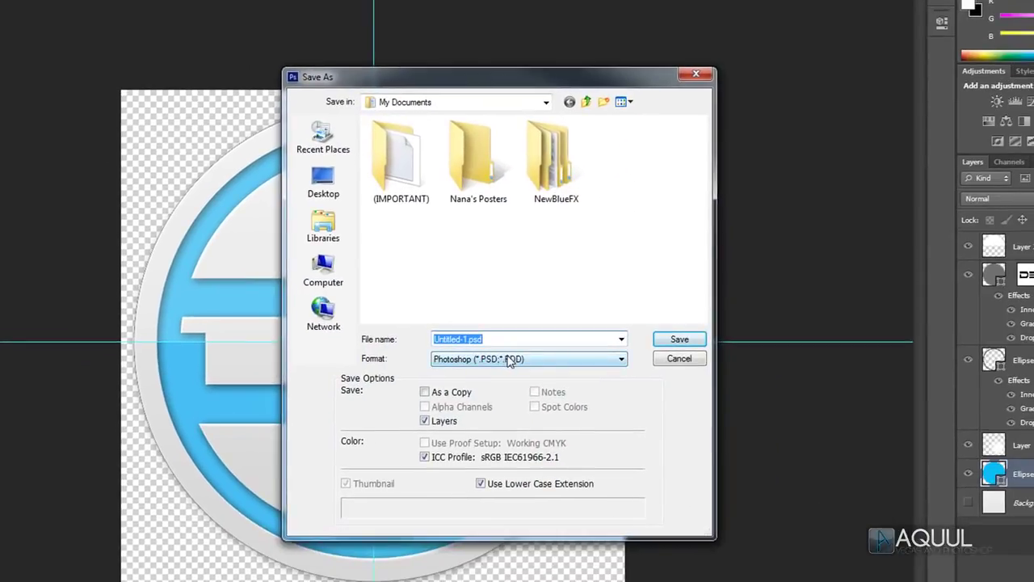
{"action": "left_click", "coordinate": [509, 360]}
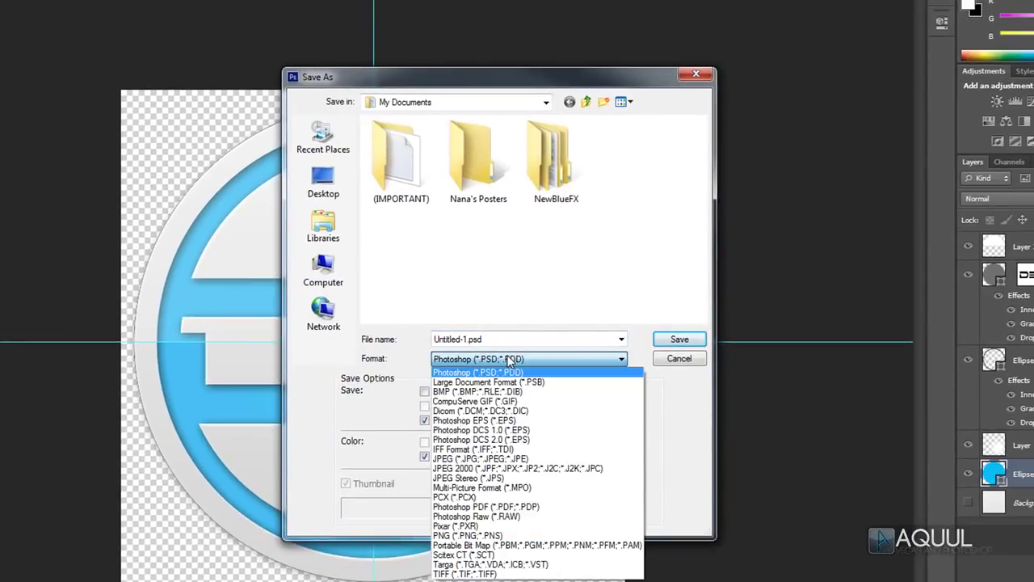
{"action": "left_click", "coordinate": [493, 536]}
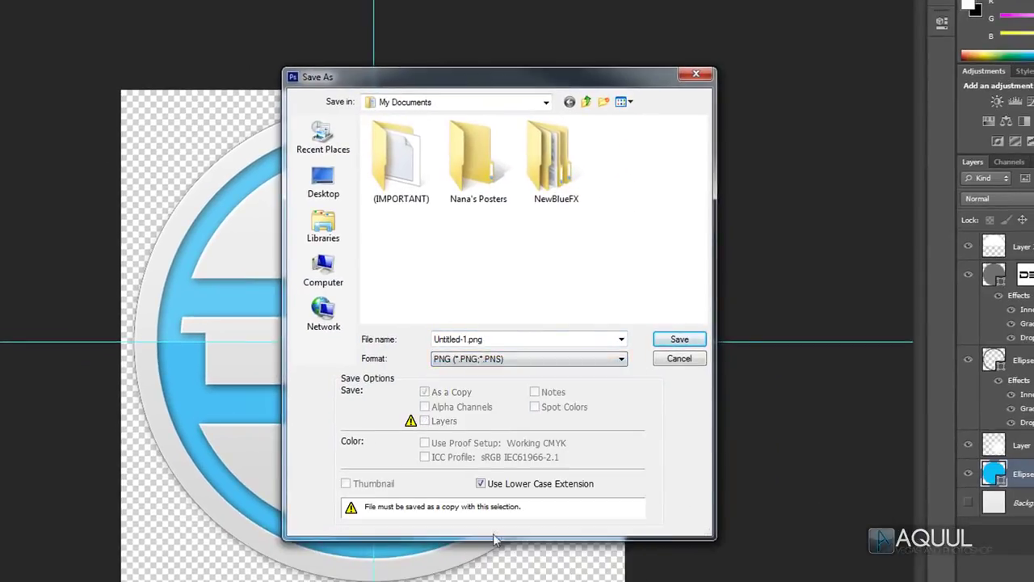
{"action": "left_click", "coordinate": [681, 359]}
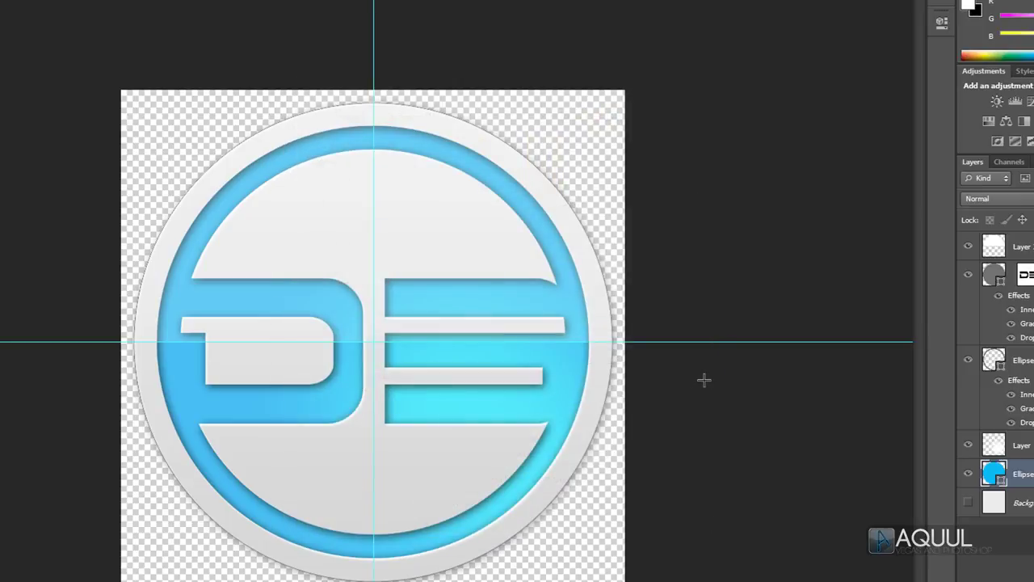